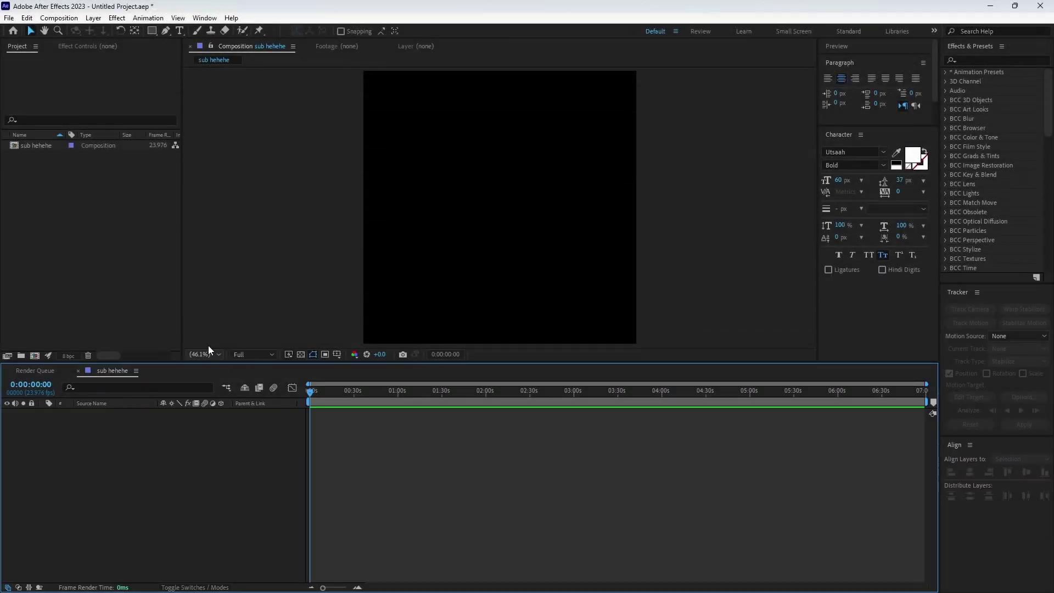
# Create a text layer reading "BLOOD TEXT" and centre it horizontally and vertically in the composition
pyautogui.click(179, 30)
pyautogui.click(468, 220)
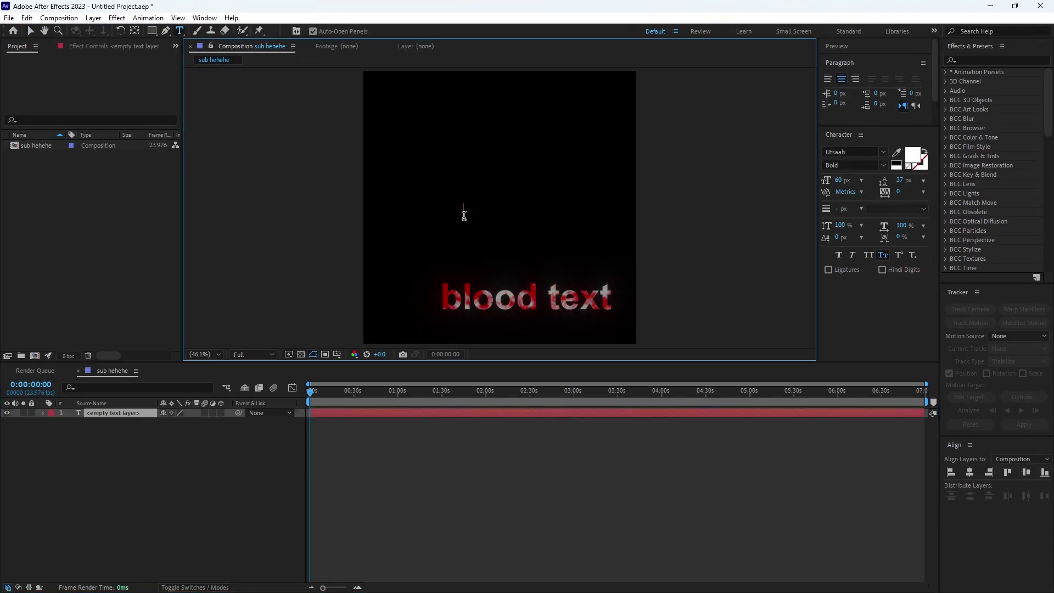
pyautogui.write('BLOOD TEXT')
pyautogui.click(384, 469)
pyautogui.click(396, 413)
pyautogui.click(969, 472)
pyautogui.click(1025, 473)
pyautogui.click(181, 499)
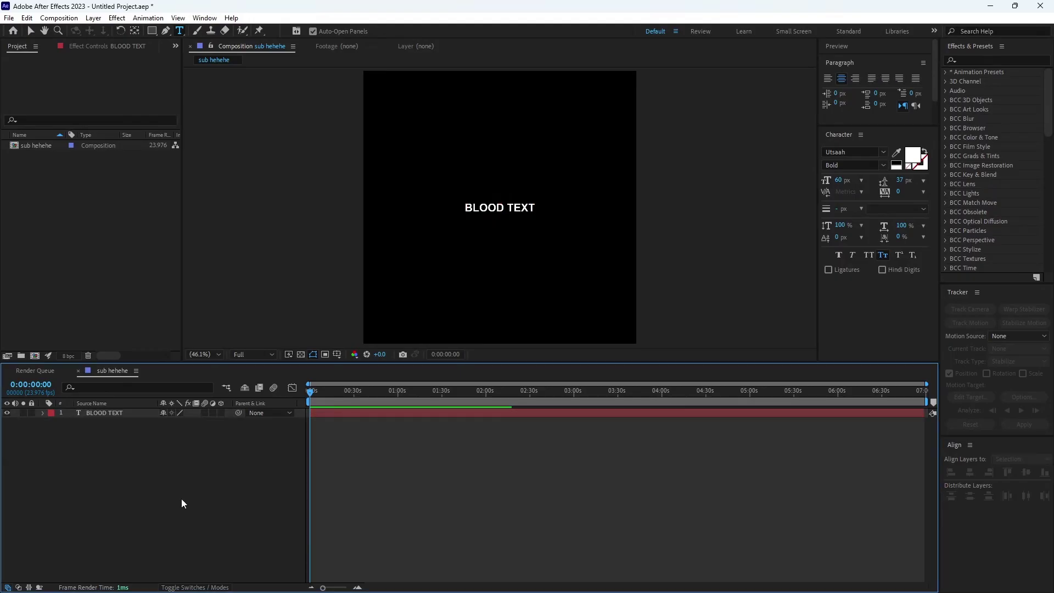
# Add a new solid layer coloured pure red (FF0000) above the text layer
pyautogui.rightClick(181, 498)
pyautogui.moveTo(213, 353)
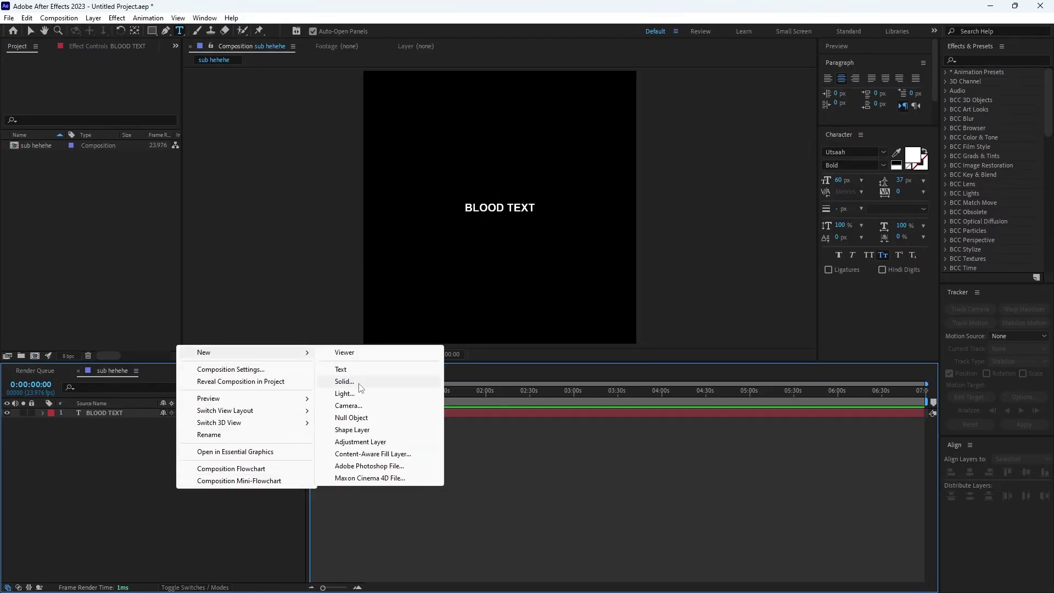
pyautogui.click(344, 381)
pyautogui.click(521, 367)
pyautogui.moveTo(777, 351); pyautogui.dragTo(942, 311)
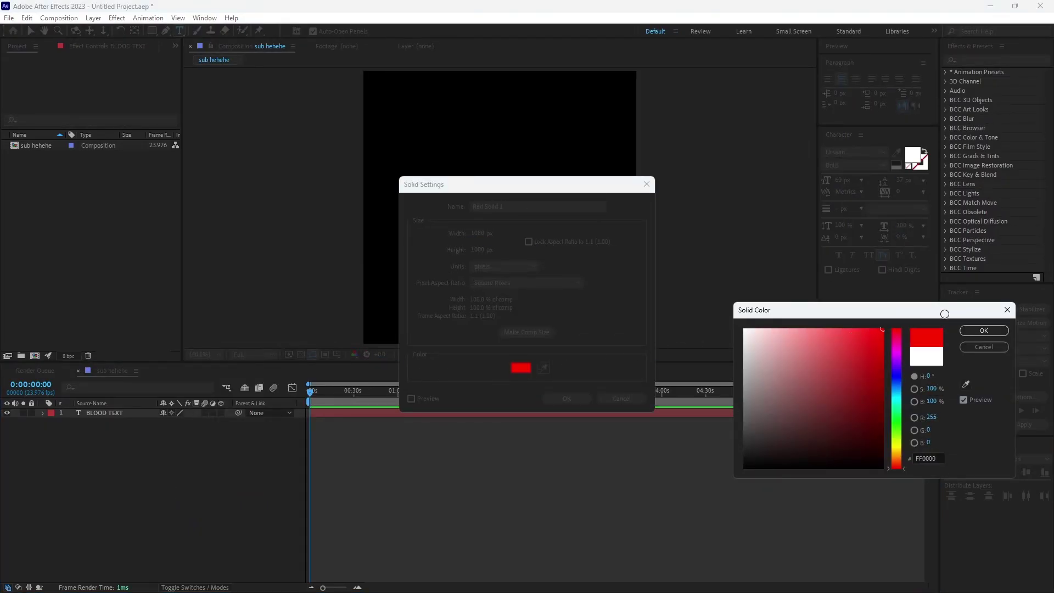
pyautogui.click(989, 330)
pyautogui.click(555, 401)
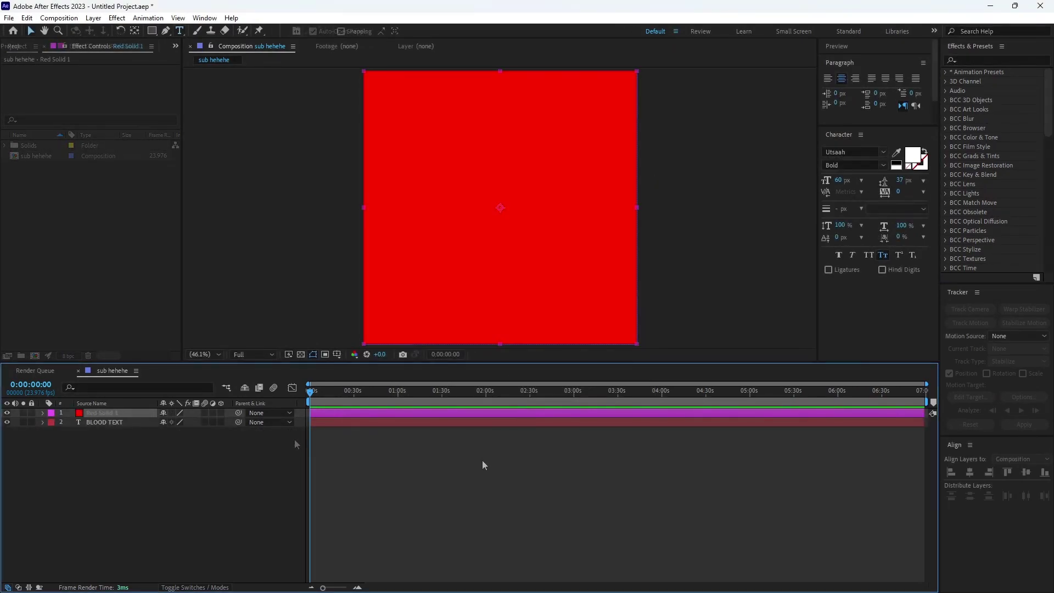
# Find the Fractal Noise effect and apply it to the red solid
pyautogui.click(969, 60)
pyautogui.write('fr')
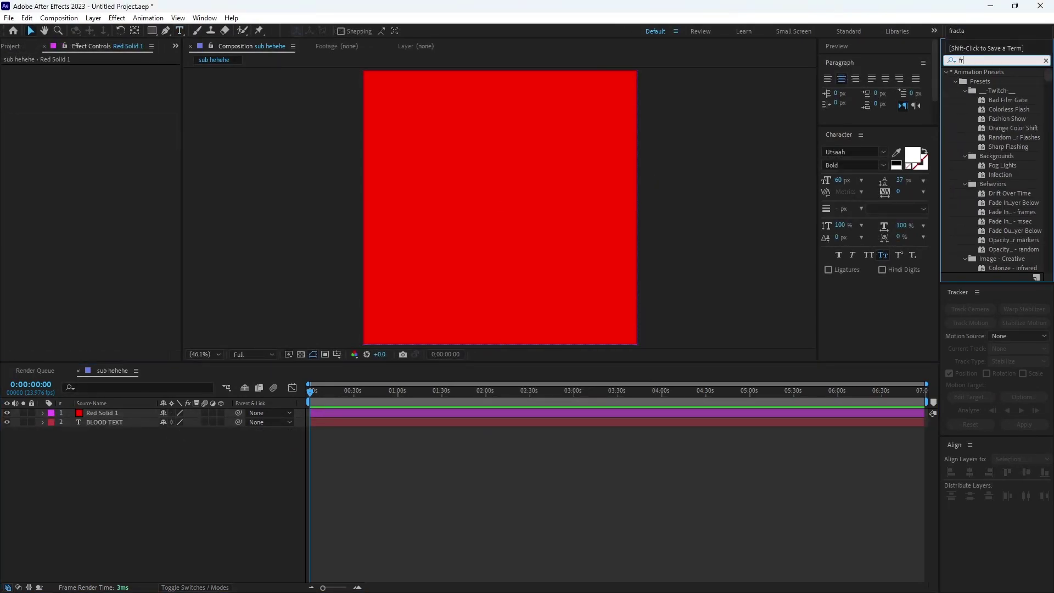
pyautogui.write('acta')
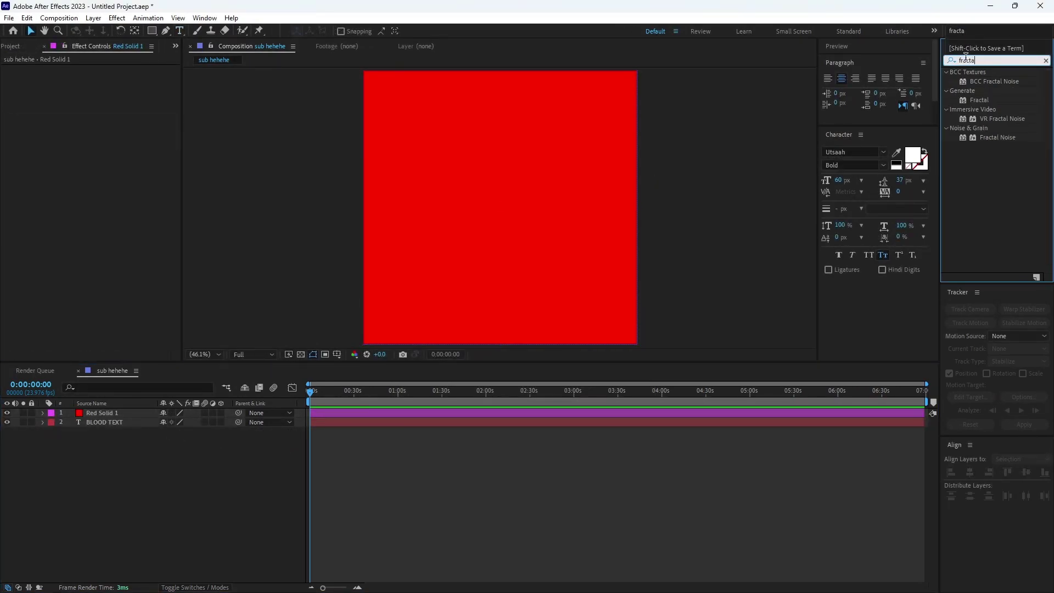
pyautogui.moveTo(992, 136); pyautogui.dragTo(390, 413)
# Set the Fractal Noise contrast to 650 and its blending mode to Add
pyautogui.click(108, 106)
pyautogui.write('650')
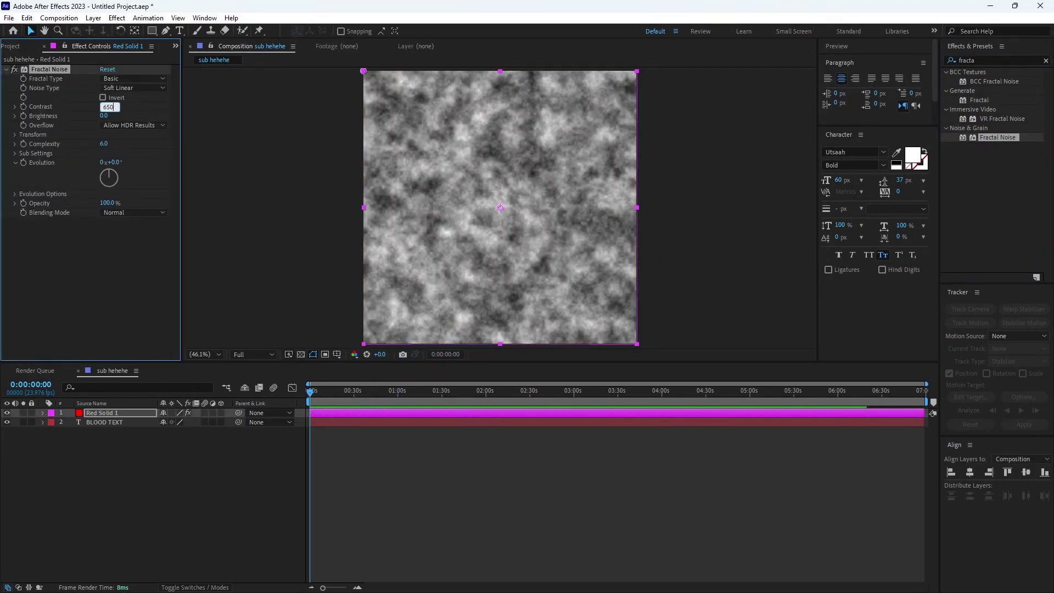
pyautogui.press('Return')
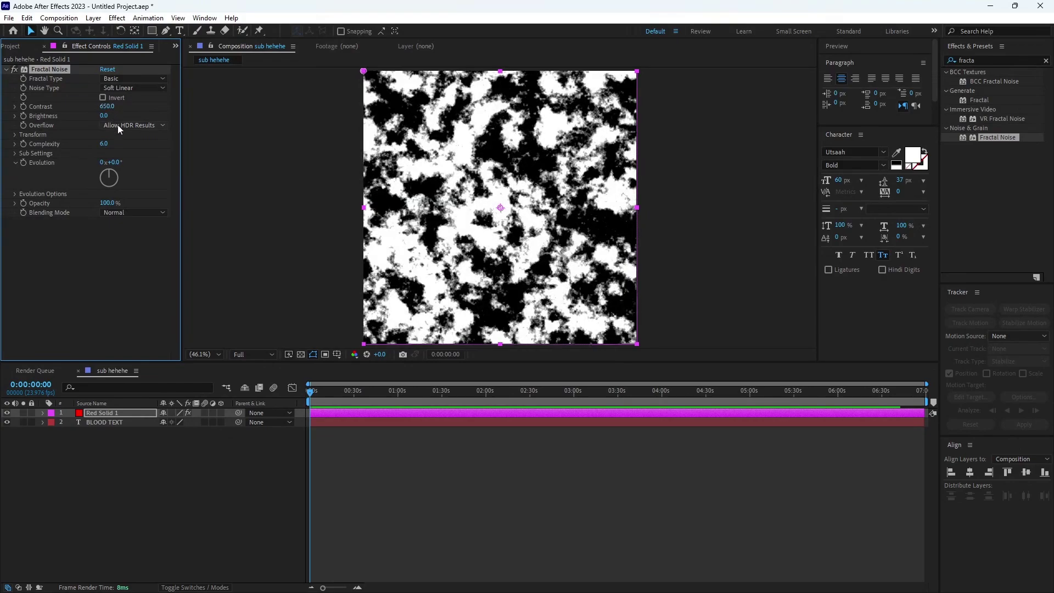
pyautogui.click(124, 213)
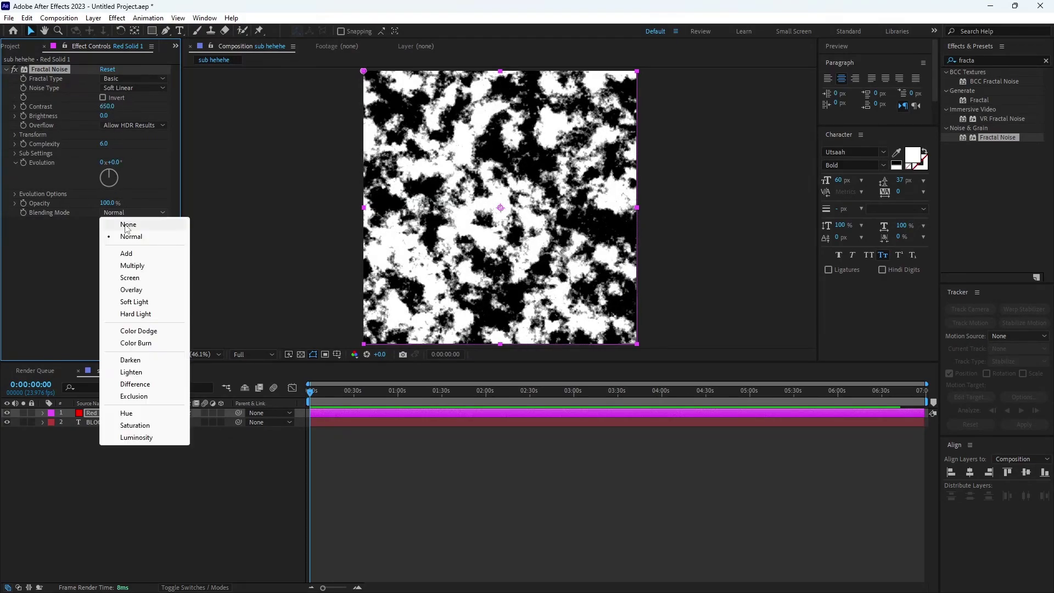
pyautogui.click(126, 255)
# Animate the Fractal Noise evolution on the red solid with the expression time*250 and preview the motion
pyautogui.click(42, 413)
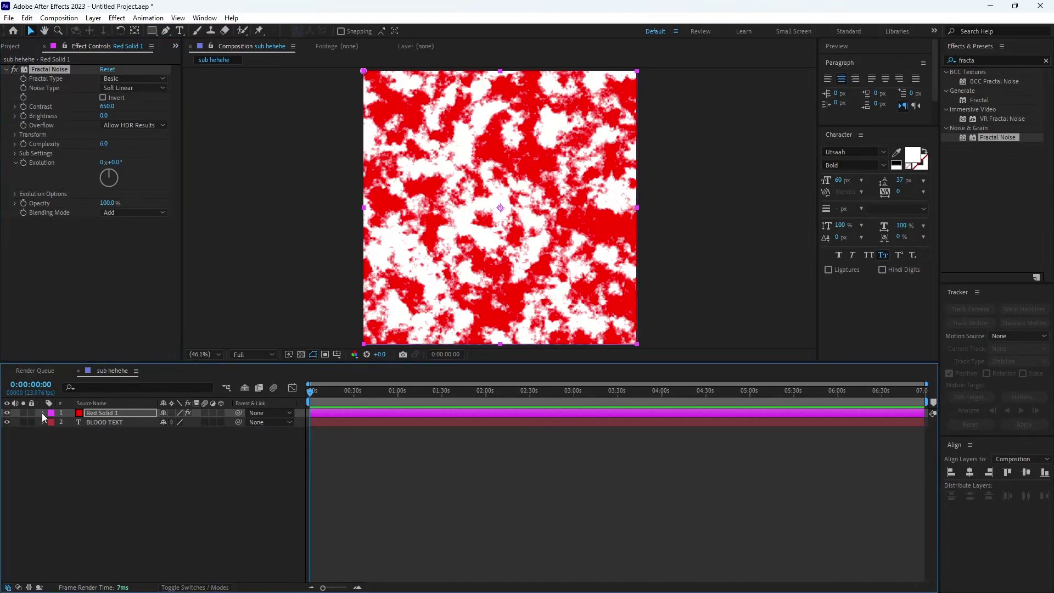
pyautogui.click(52, 422)
pyautogui.click(62, 432)
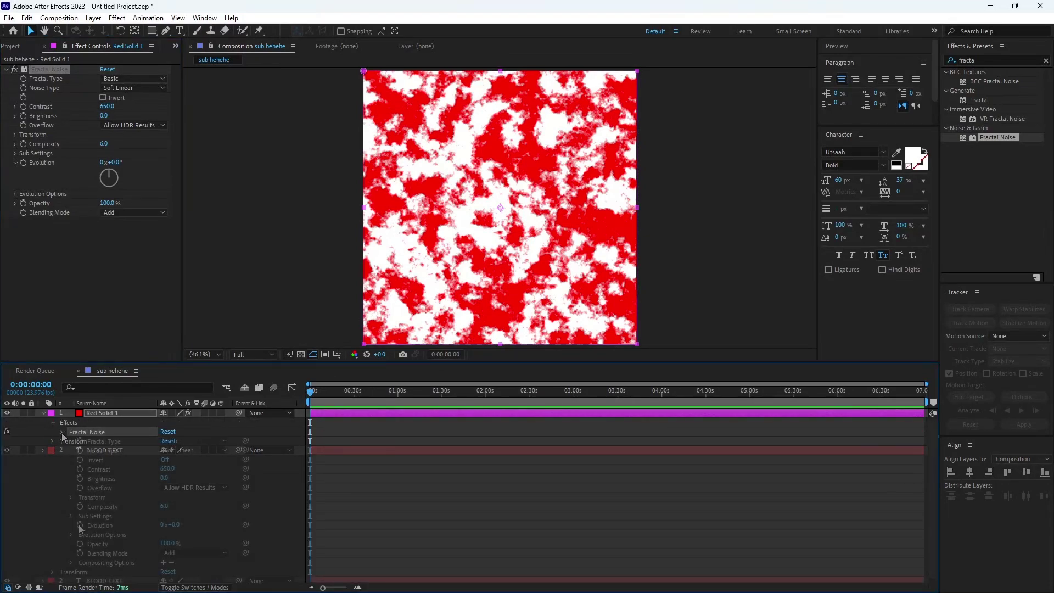
pyautogui.click(80, 525)
pyautogui.keyDown('alt'); pyautogui.click(80, 524); pyautogui.keyUp('alt')
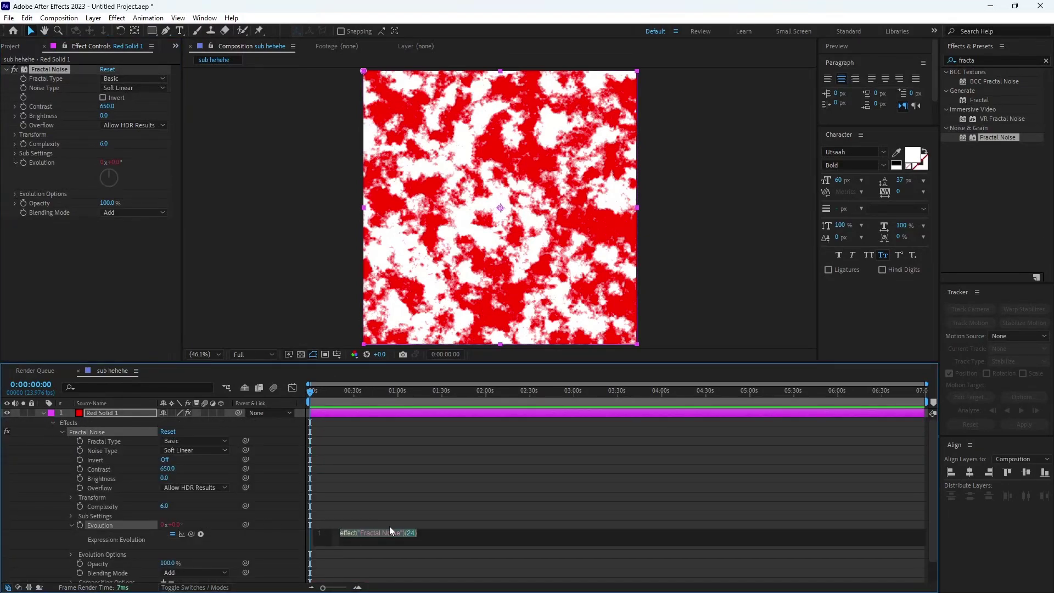
pyautogui.write('time')
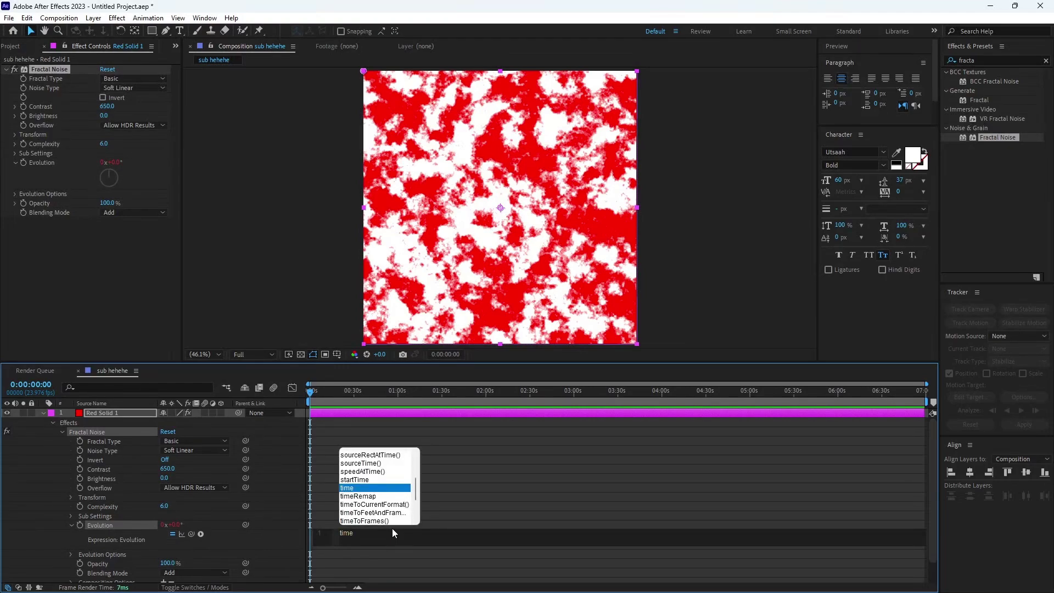
pyautogui.write('*')
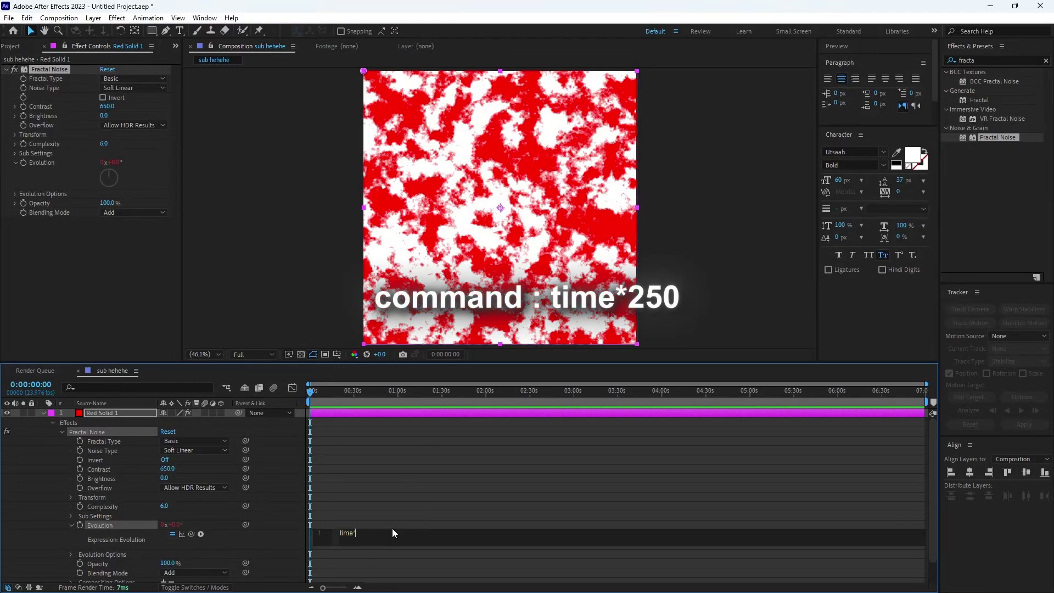
pyautogui.click(399, 489)
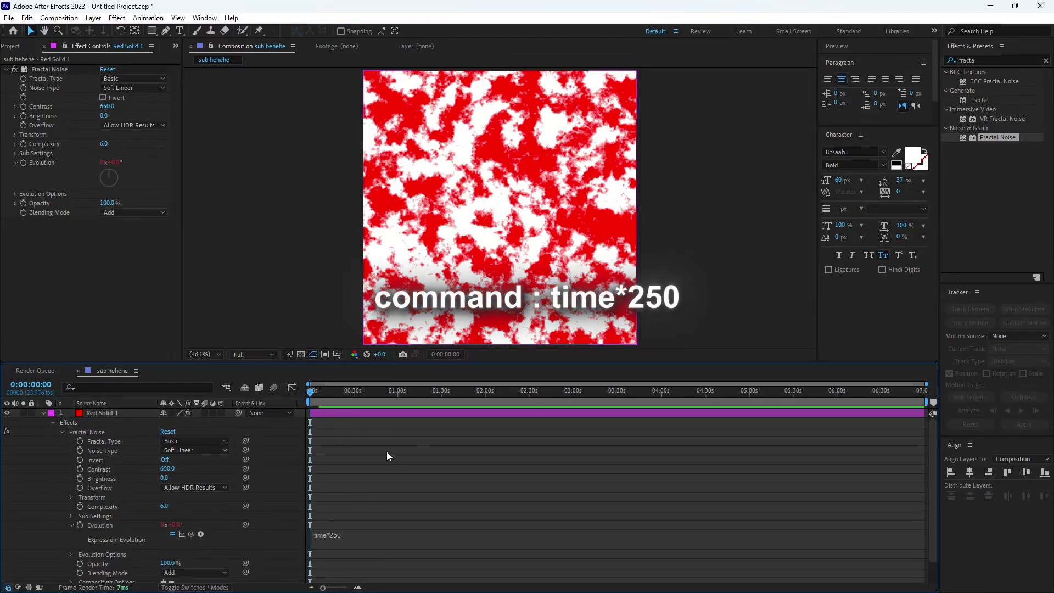
pyautogui.press('u')
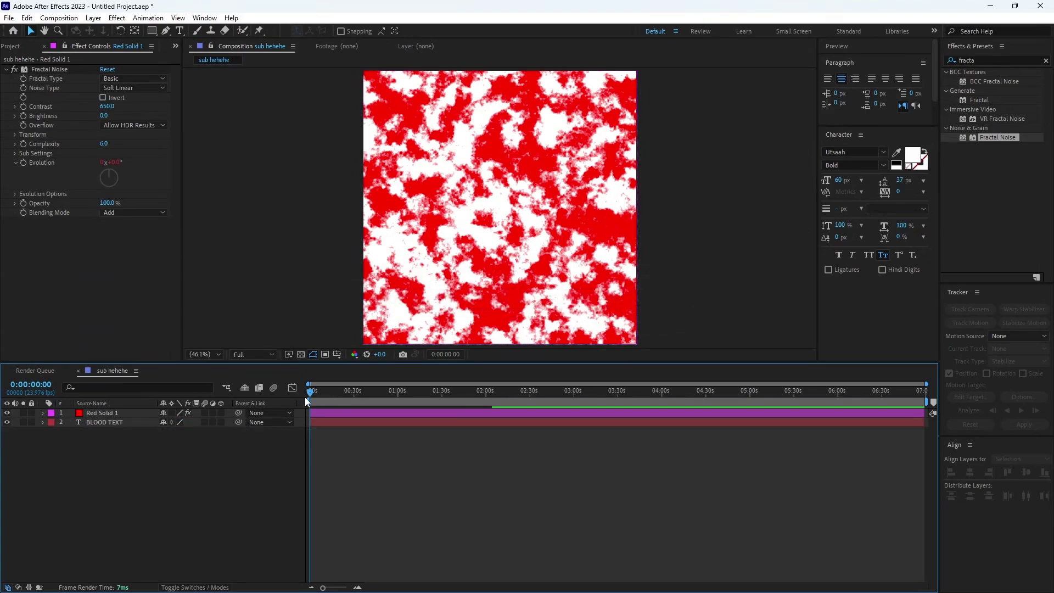
pyautogui.moveTo(310, 391); pyautogui.dragTo(274, 407)
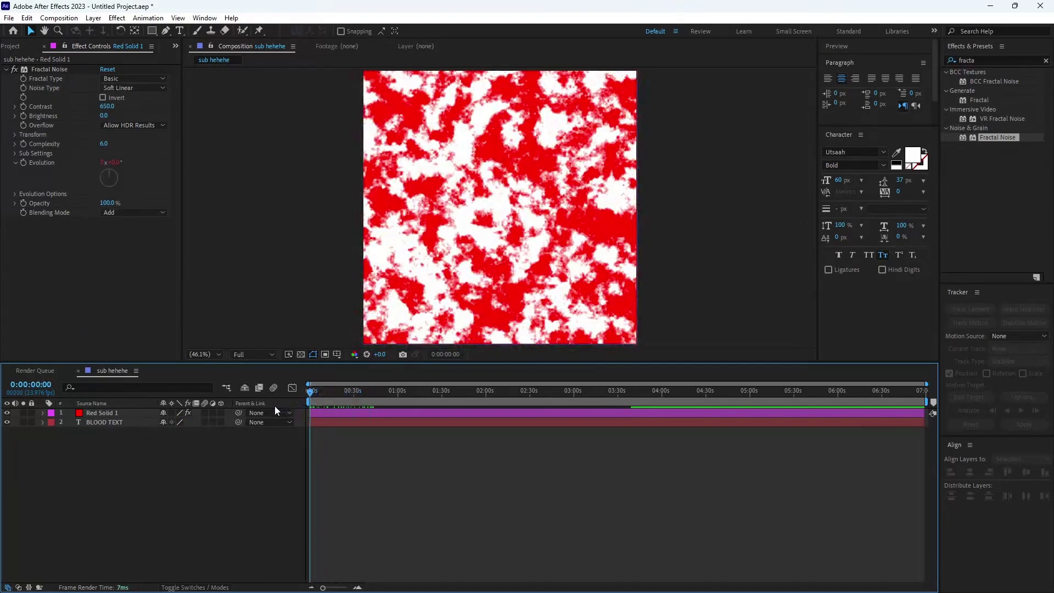
# Move the BLOOD TEXT layer above the red solid, set it as the solid's track matte, and preview the result
pyautogui.click(329, 424)
pyautogui.moveTo(131, 423); pyautogui.dragTo(128, 414)
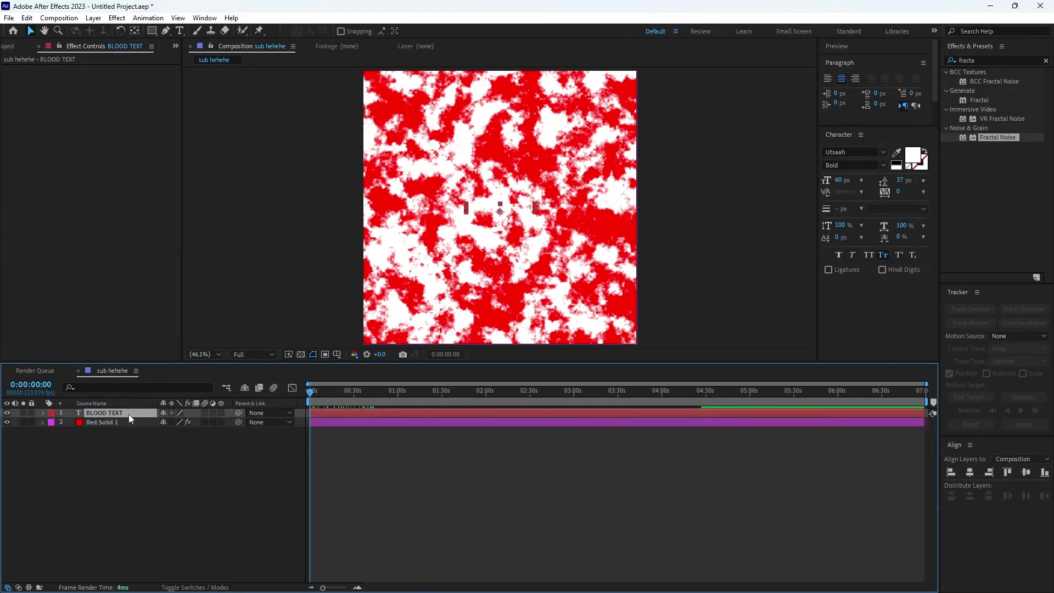
pyautogui.click(189, 587)
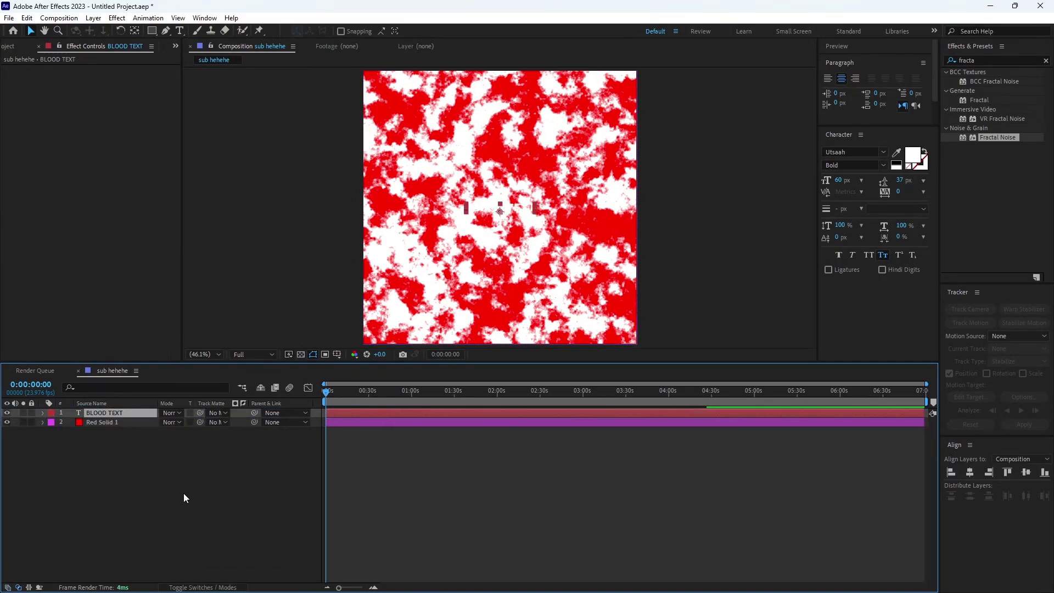
pyautogui.click(221, 422)
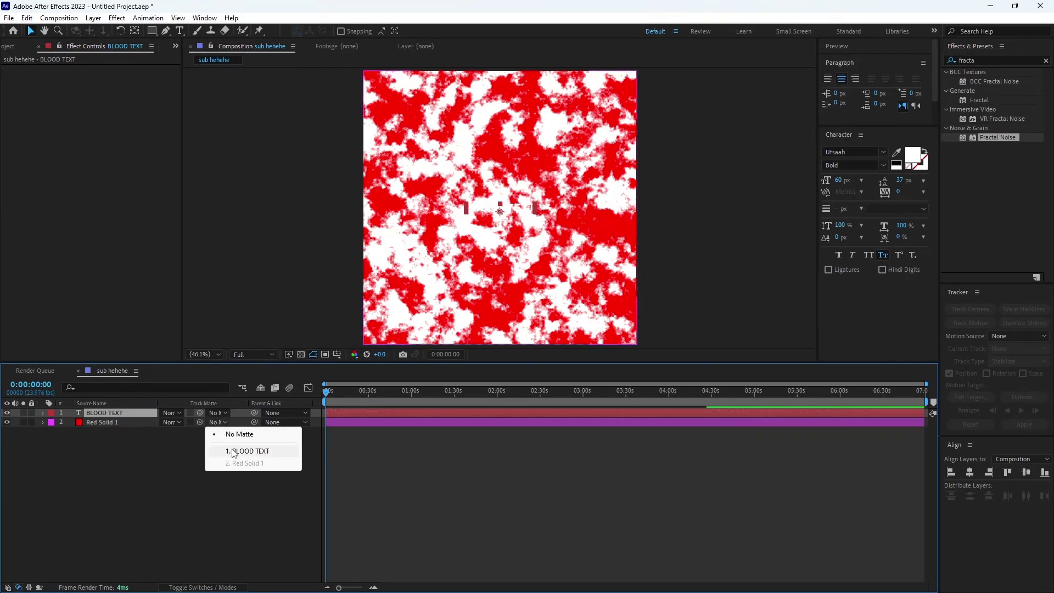
pyautogui.click(239, 450)
pyautogui.click(417, 443)
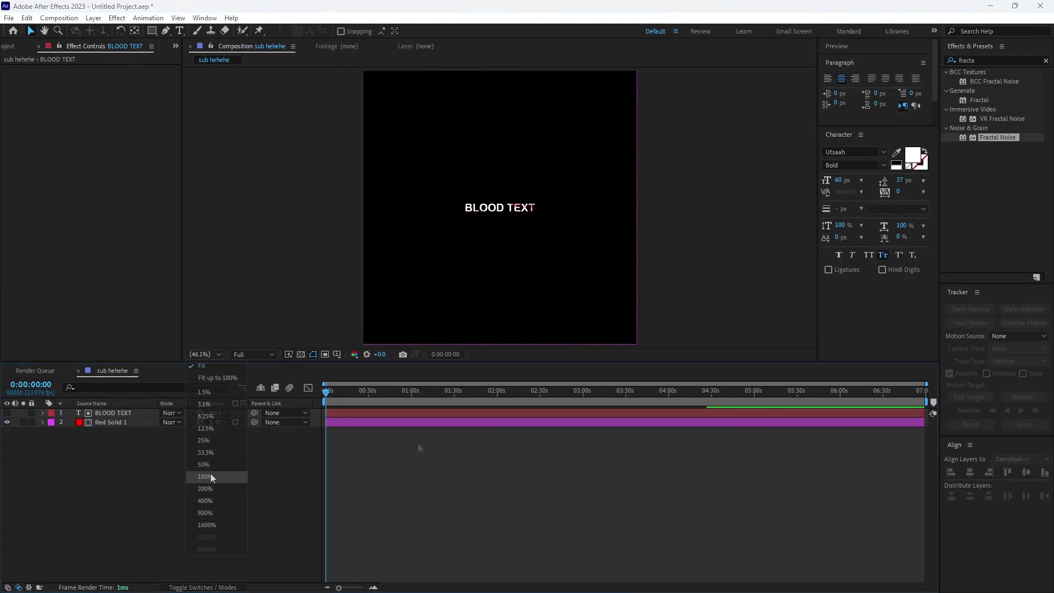
pyautogui.click(212, 477)
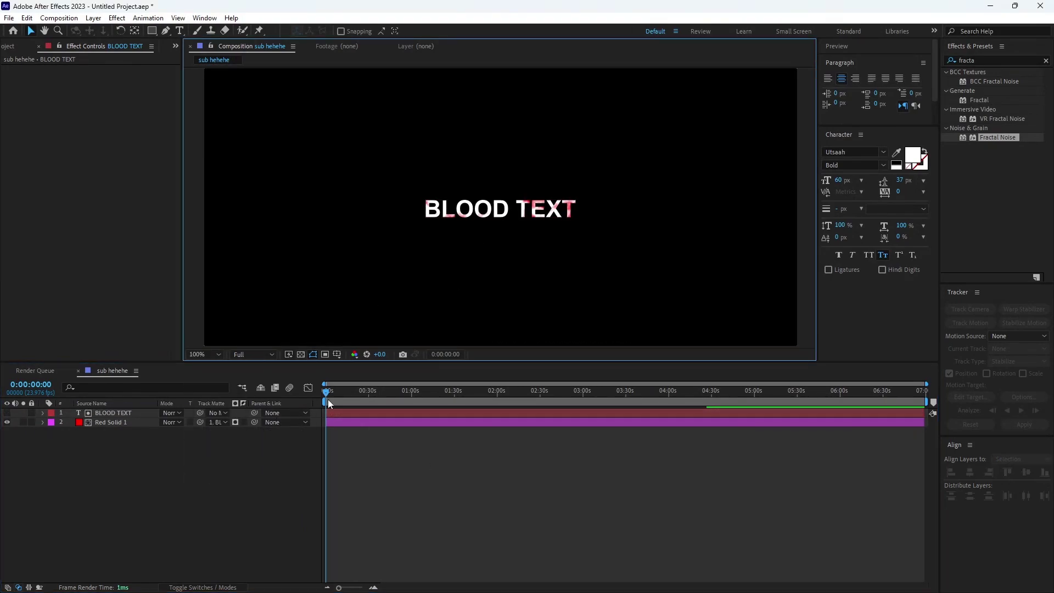
pyautogui.moveTo(330, 393); pyautogui.dragTo(282, 373)
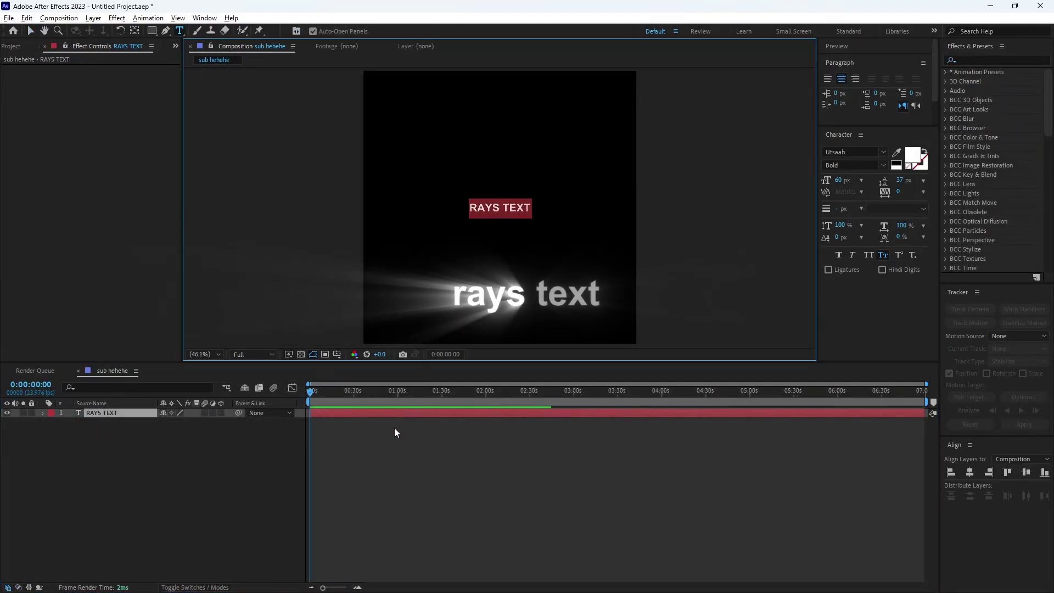
# Find the S_Rays effect and apply it to the RAYS TEXT layer
pyautogui.click(394, 433)
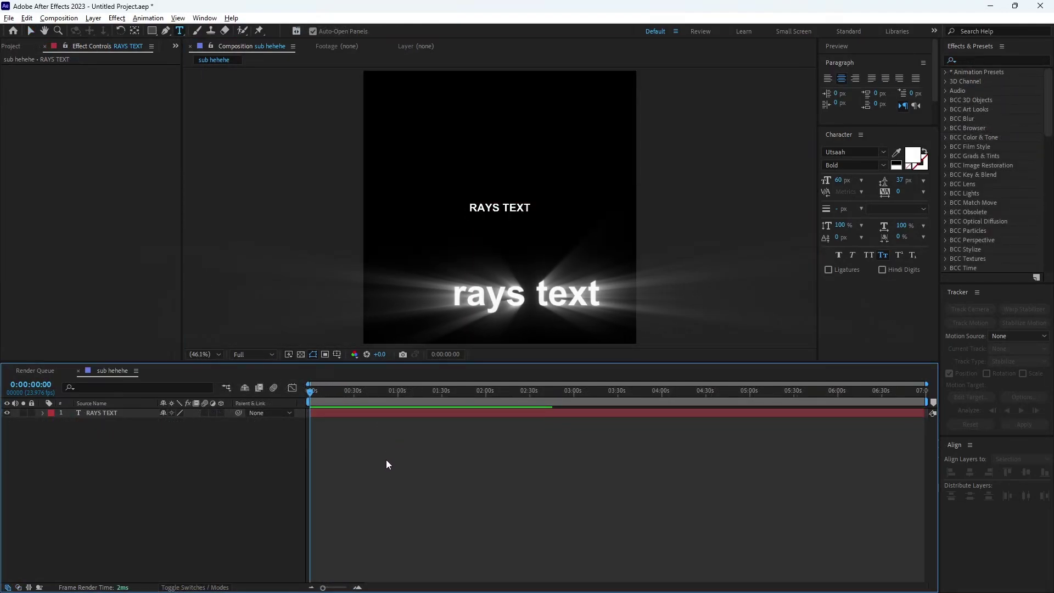
pyautogui.click(967, 61)
pyautogui.write('s_ra')
pyautogui.moveTo(986, 110); pyautogui.dragTo(383, 414)
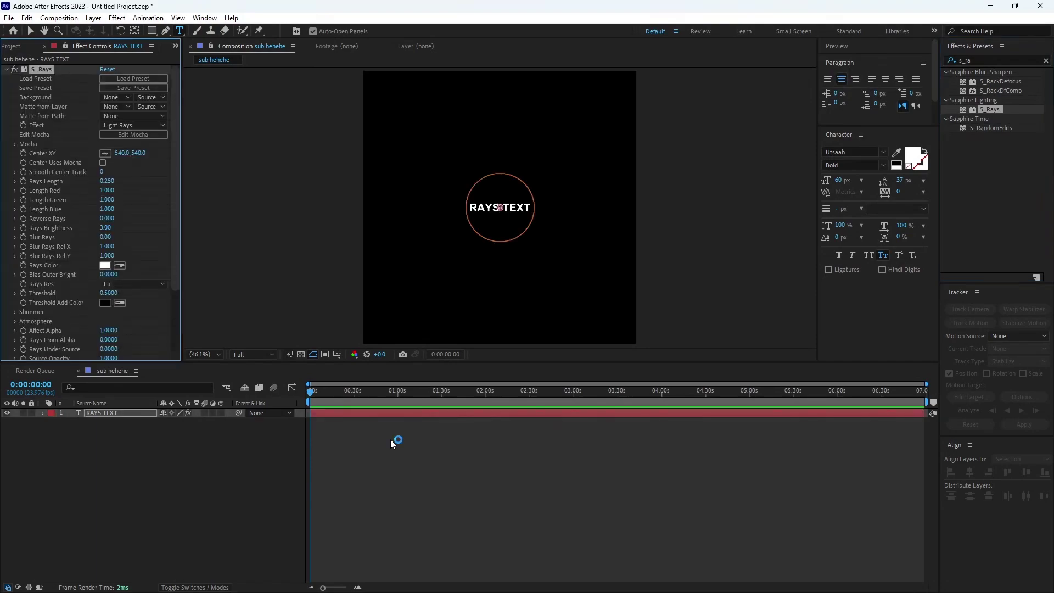
pyautogui.click(391, 439)
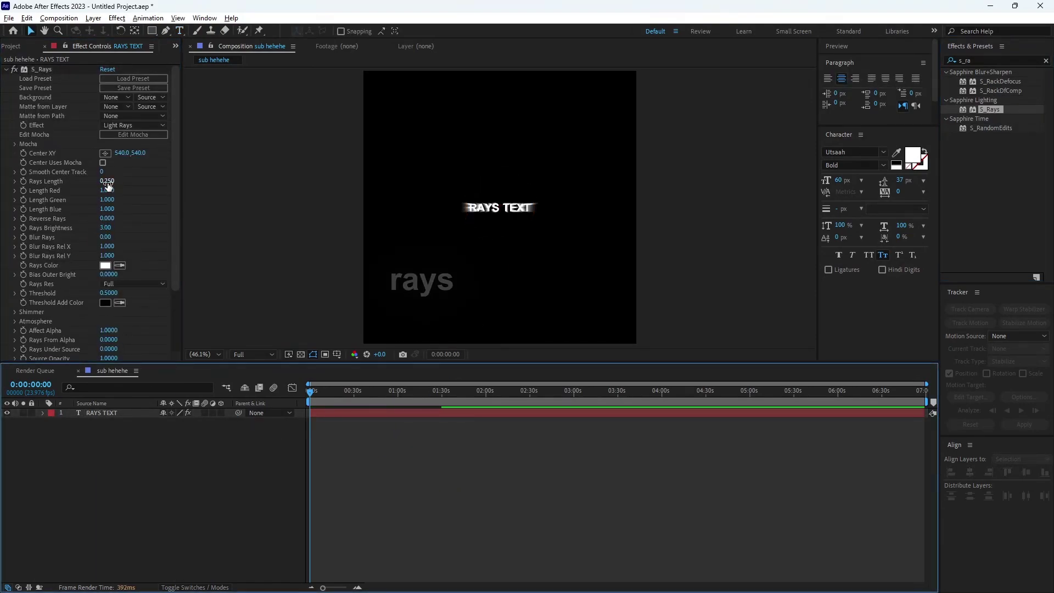
# Set the S_Rays rays length to 0.890 and the rays brightness to 1.80
pyautogui.moveTo(107, 181); pyautogui.dragTo(147, 184)
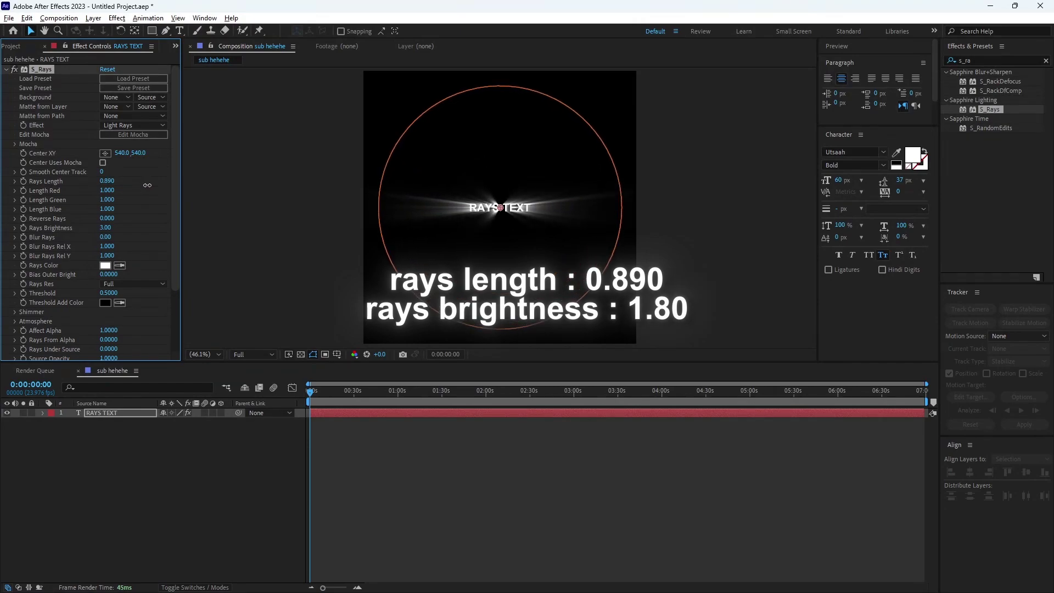
pyautogui.click(105, 227)
pyautogui.write('1')
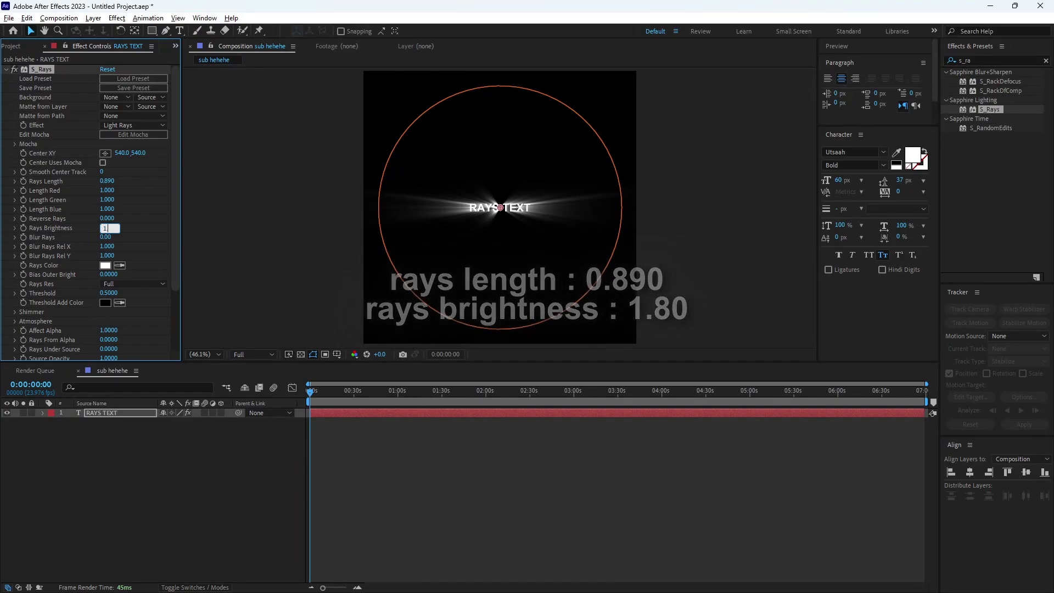
pyautogui.write('.80')
pyautogui.press('Return')
pyautogui.click(446, 449)
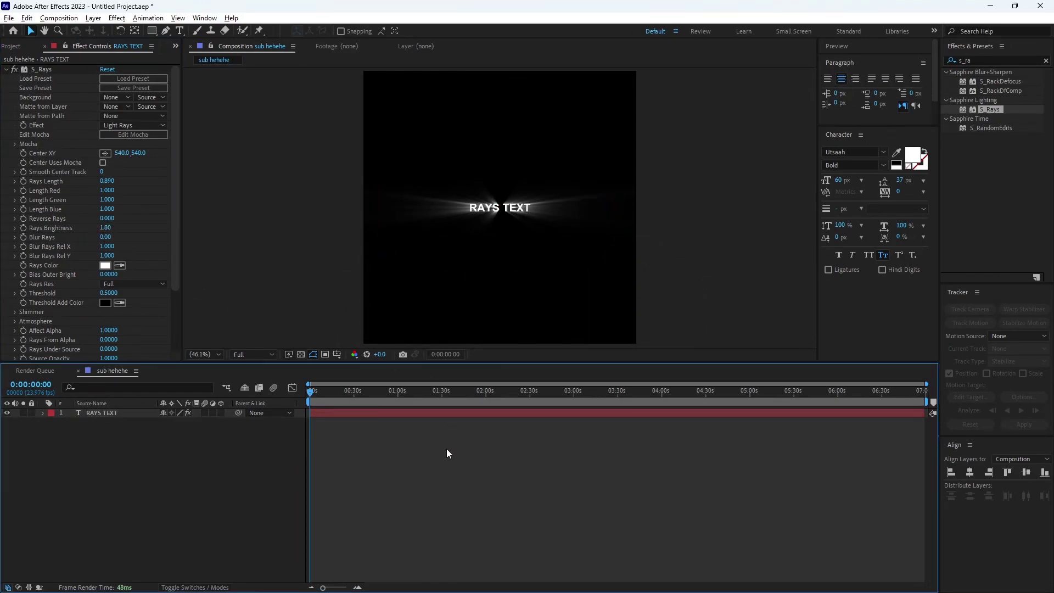
# Adjust the vertical centre of the S_Rays effect to redirect the rays around the text
pyautogui.scroll(3, 510, 213)
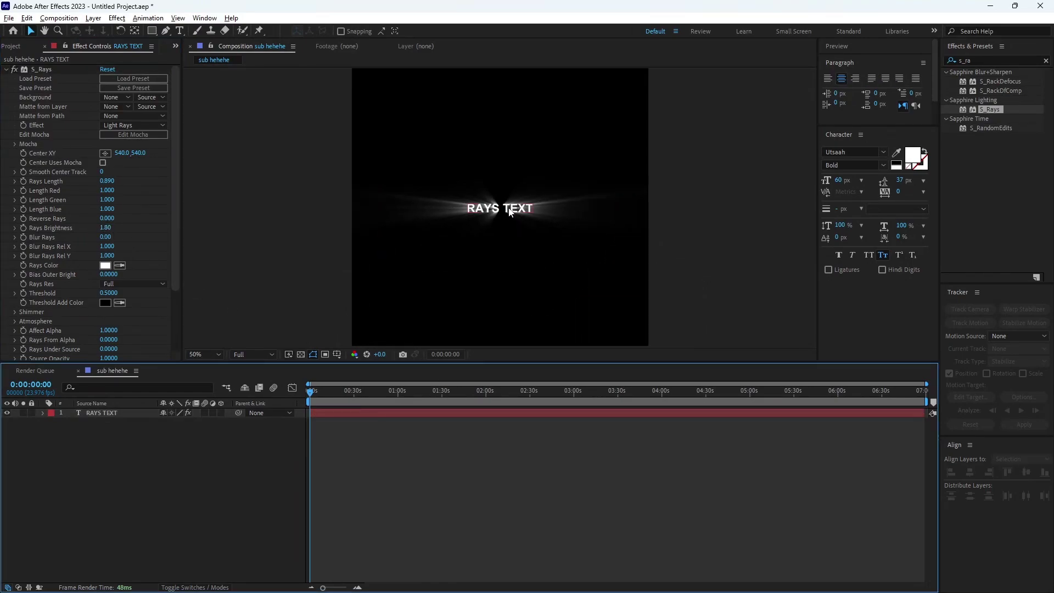
pyautogui.scroll(-2, 508, 214)
pyautogui.moveTo(138, 153)
pyautogui.mouseDown()
pyautogui.moveTo(177, 156)
pyautogui.moveTo(108, 165)
pyautogui.moveTo(95, 145)
pyautogui.moveTo(120, 156)
pyautogui.mouseUp()
pyautogui.click(433, 384)
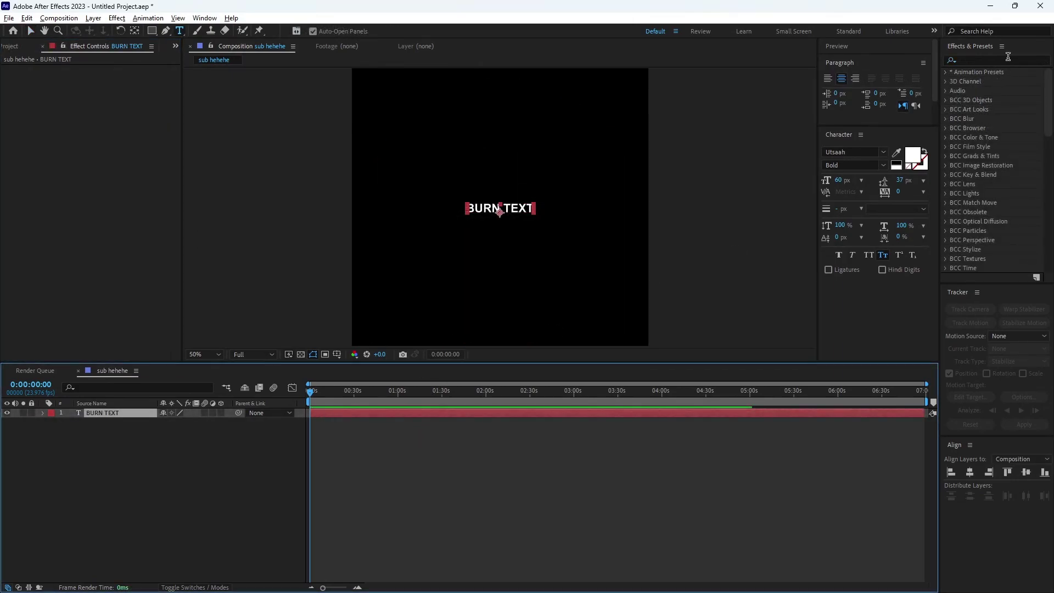
# Find the CC Burn Film effect and apply it to the BURN TEXT layer
pyautogui.click(991, 61)
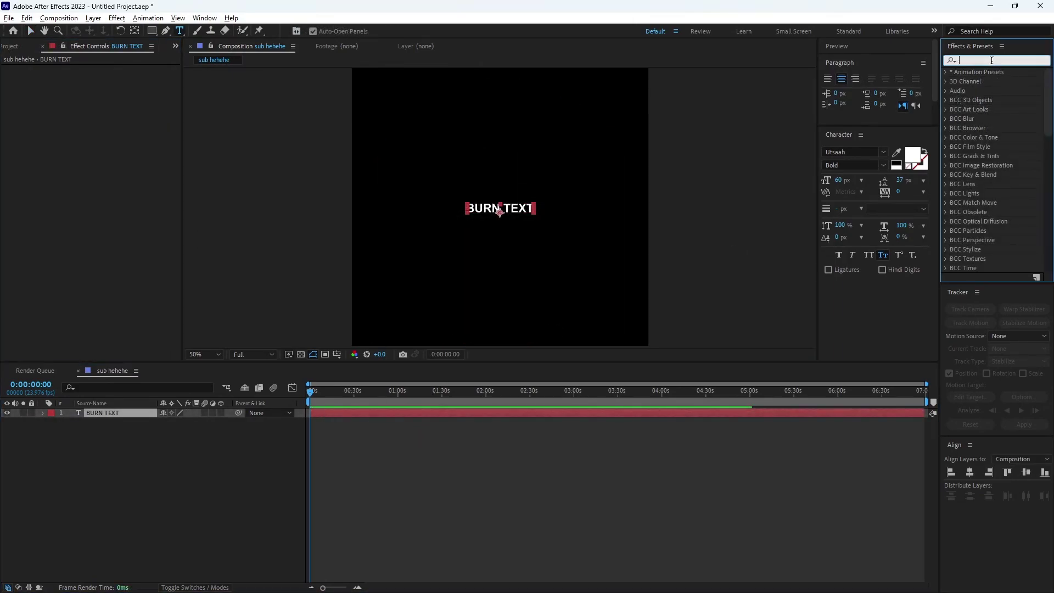
pyautogui.write('cc bu')
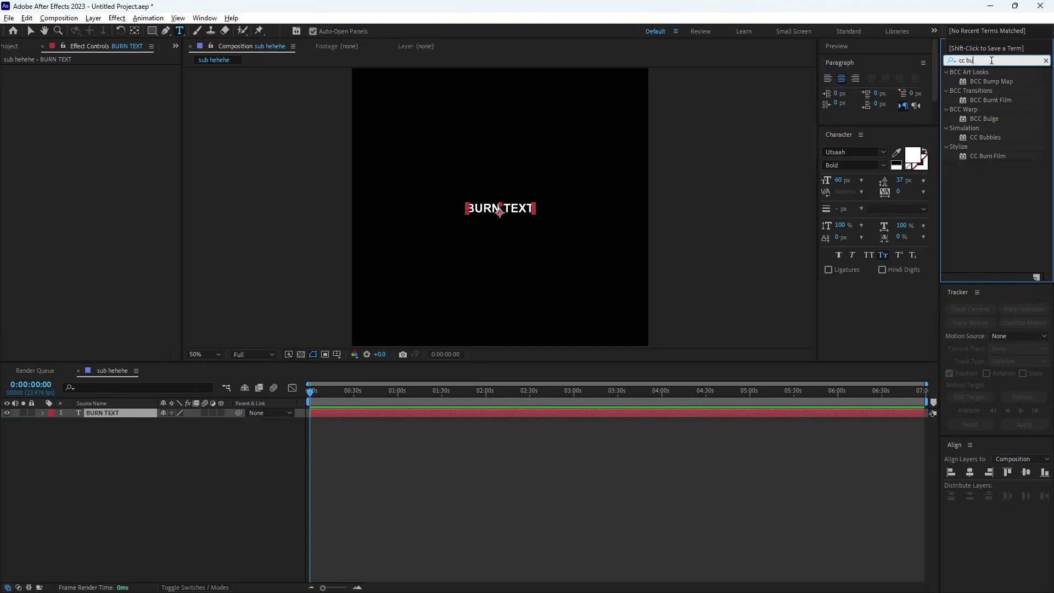
pyautogui.moveTo(986, 157); pyautogui.dragTo(373, 414)
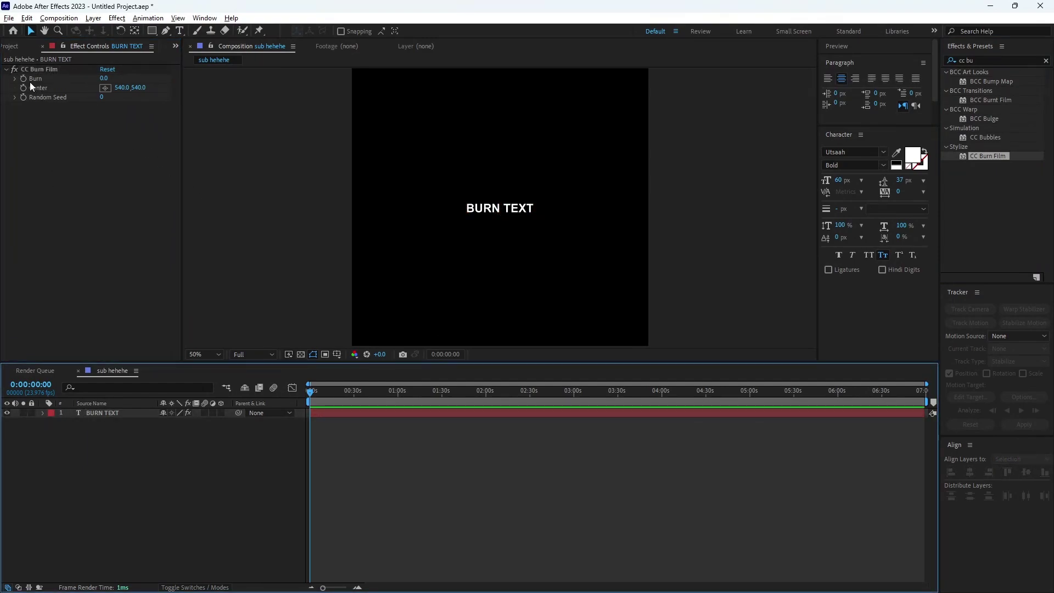
# Keyframe the Burn amount of CC Burn Film from 0 at the start to 88 at 0:00:01:12
pyautogui.click(23, 78)
pyautogui.press('u')
pyautogui.moveTo(317, 390)
pyautogui.mouseDown()
pyautogui.moveTo(344, 403)
pyautogui.moveTo(312, 400)
pyautogui.mouseUp()
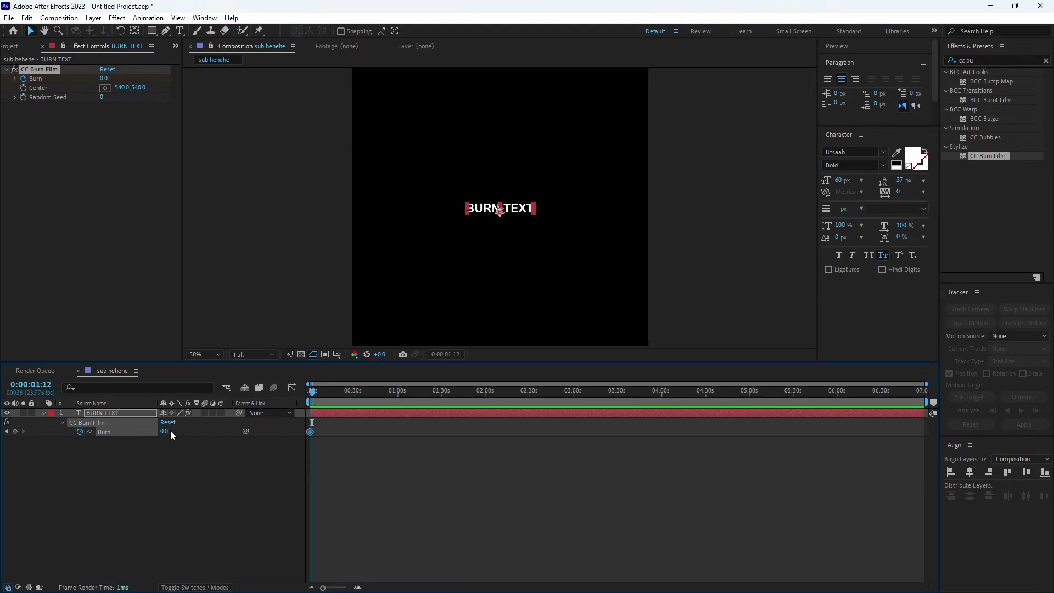
pyautogui.moveTo(170, 430); pyautogui.dragTo(203, 431)
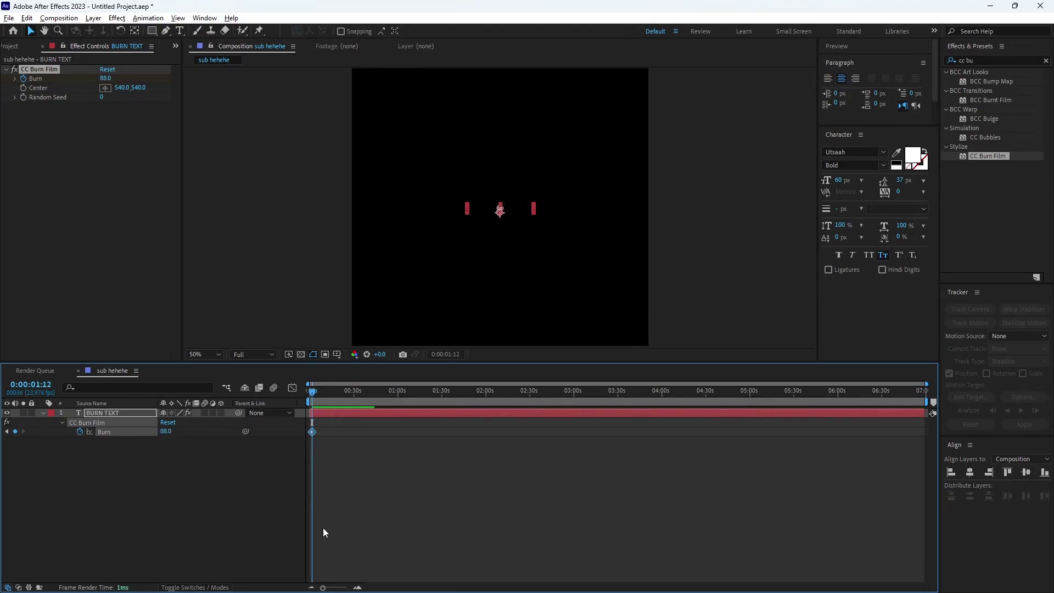
# Play back the burn animation on the BURN TEXT layer from the start of the composition
pyautogui.click(359, 587)
pyautogui.click(359, 587)
pyautogui.click(359, 587)
pyautogui.moveTo(399, 589); pyautogui.dragTo(396, 589)
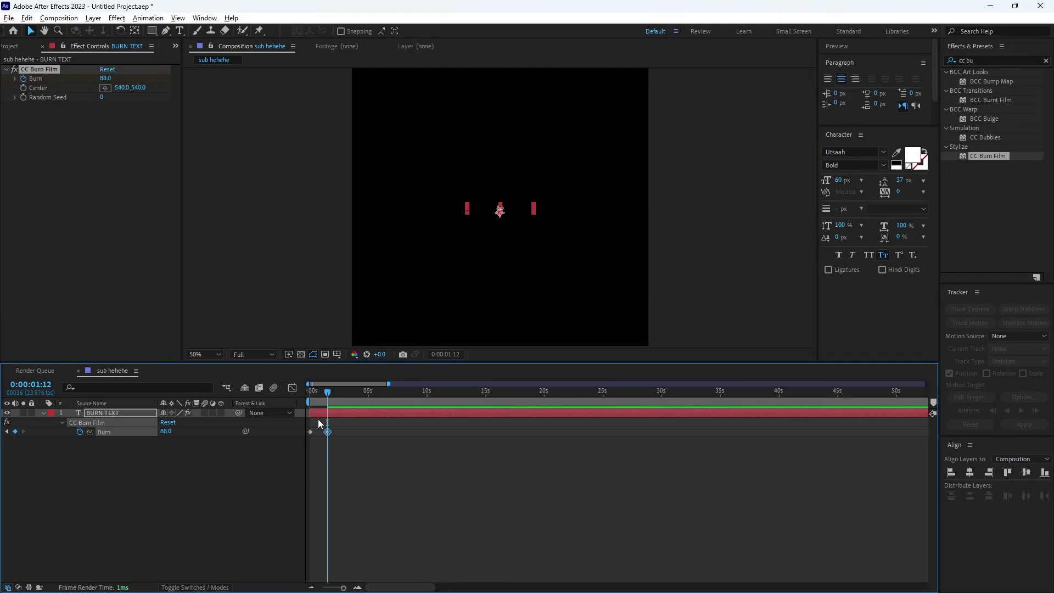
pyautogui.moveTo(321, 390); pyautogui.dragTo(306, 392)
pyautogui.click(471, 504)
pyautogui.press('space')
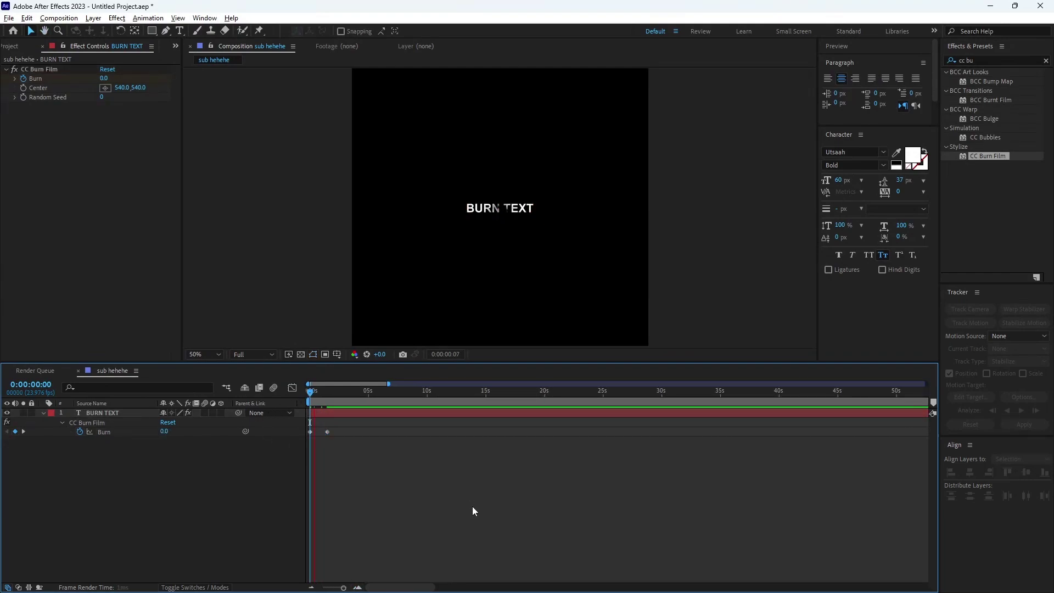
pyautogui.press('space')
pyautogui.scroll(2, 490, 208)
pyautogui.press('space')
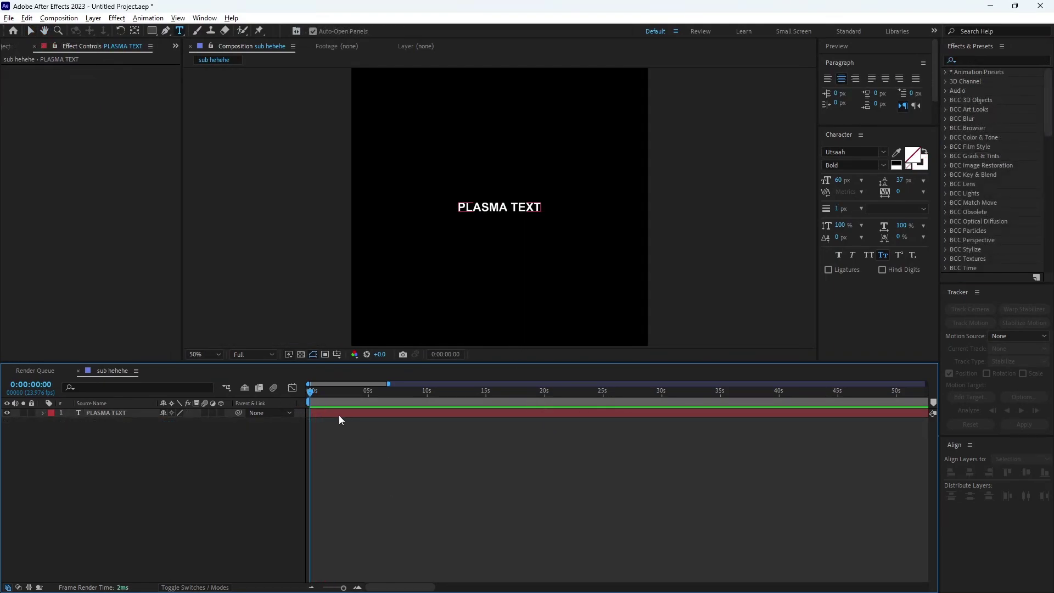
# Find the S_TexturePlasma effect and apply it to the PLASMA TEXT layer
pyautogui.click(331, 411)
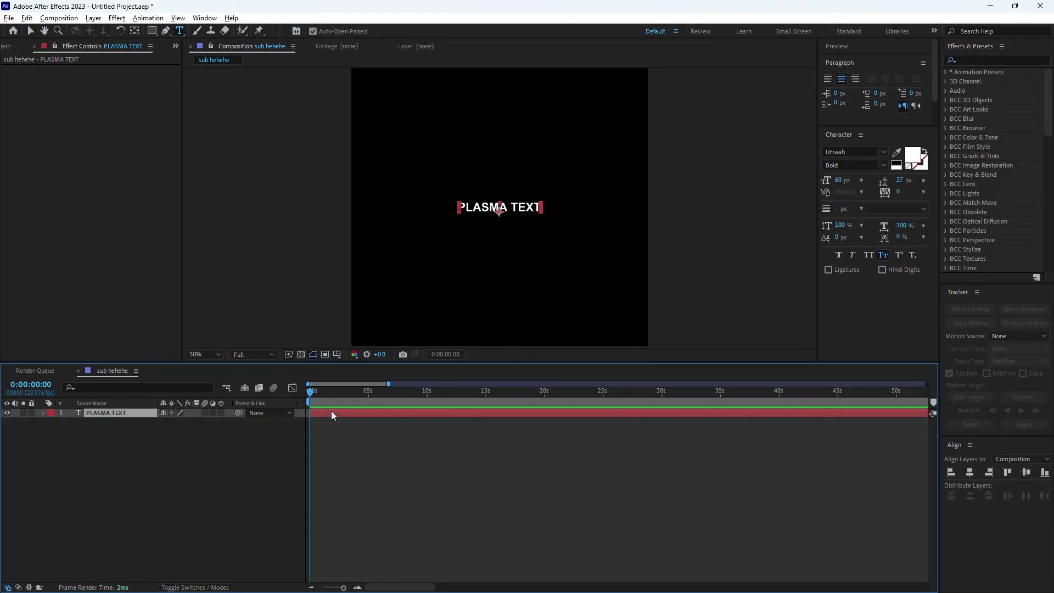
pyautogui.click(977, 60)
pyautogui.write('s_')
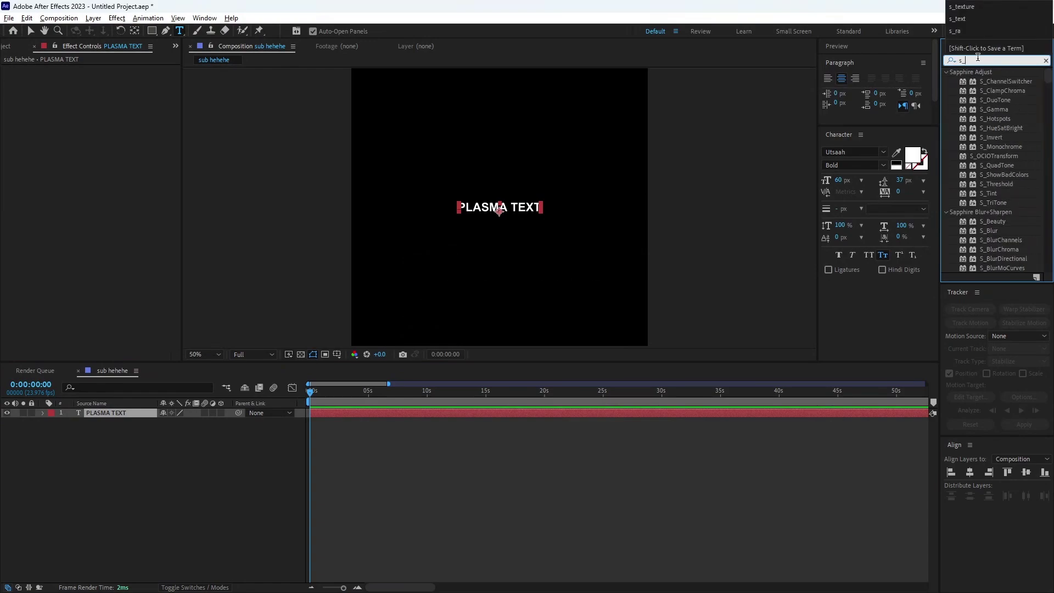
pyautogui.write('text')
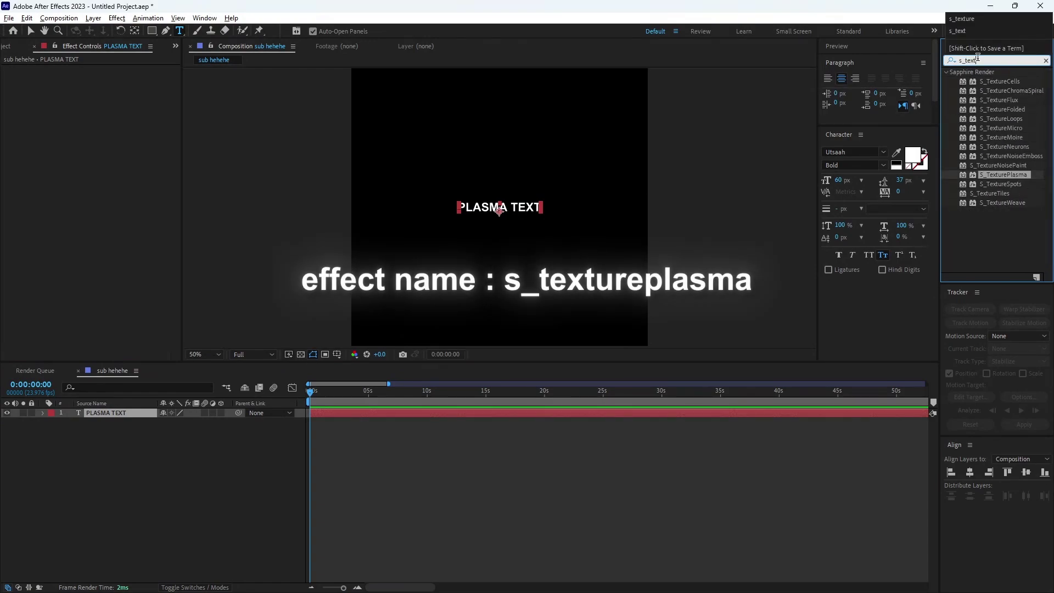
pyautogui.write('u')
pyautogui.moveTo(1001, 175); pyautogui.dragTo(346, 415)
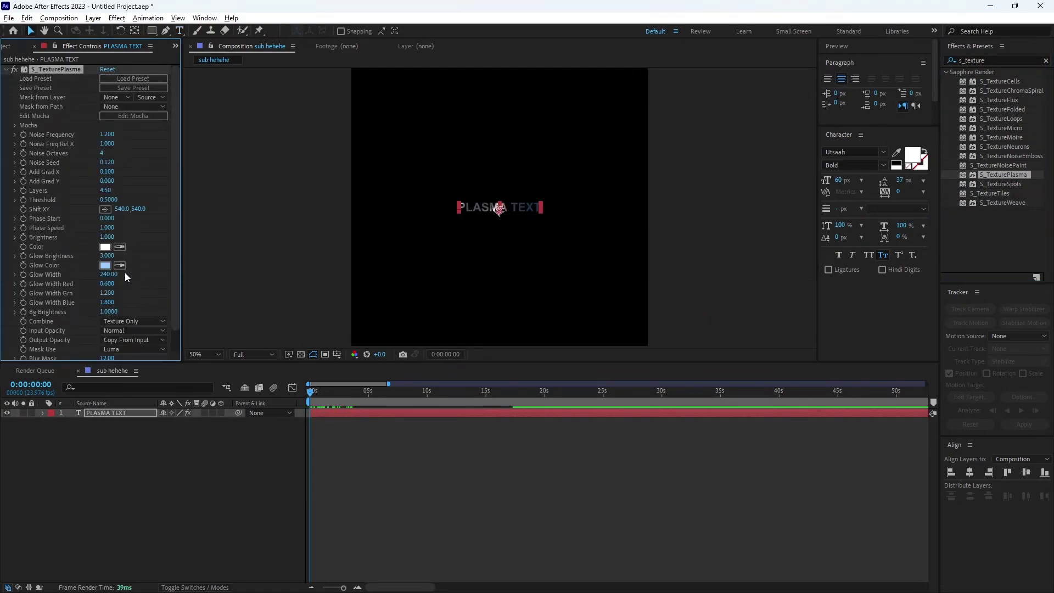
# Change the Glow Color of S_TexturePlasma to a very dark blue
pyautogui.click(104, 265)
pyautogui.moveTo(851, 417)
pyautogui.mouseDown()
pyautogui.moveTo(873, 444)
pyautogui.moveTo(713, 430)
pyautogui.moveTo(886, 454)
pyautogui.mouseUp()
pyautogui.click(983, 331)
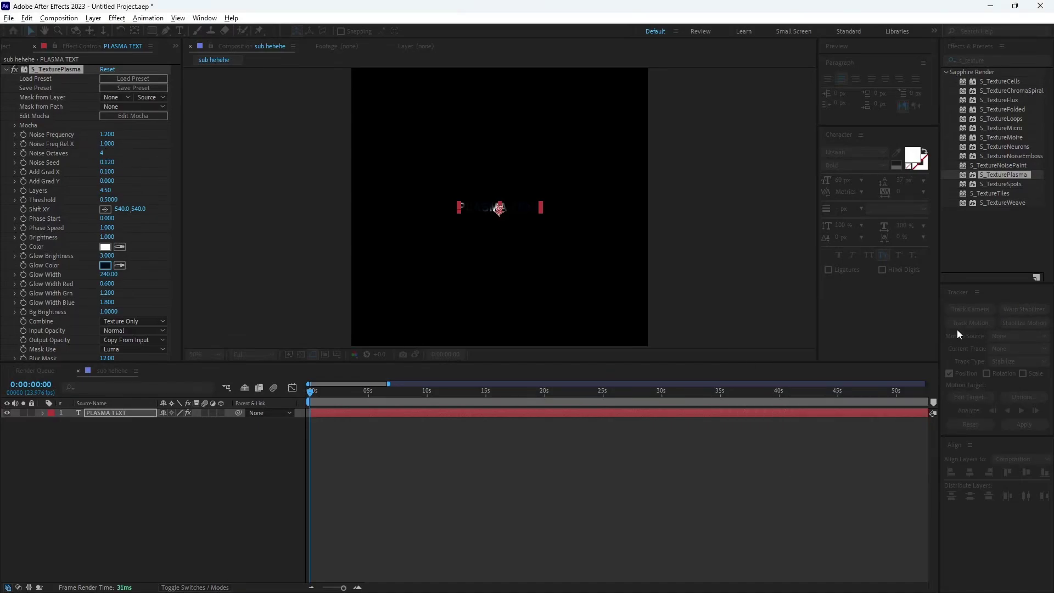
# Duplicate the PLASMA TEXT layer and turn the copy into a plain white 1 px outline without fill or S_TexturePlasma
pyautogui.click(327, 418)
pyautogui.click(331, 412)
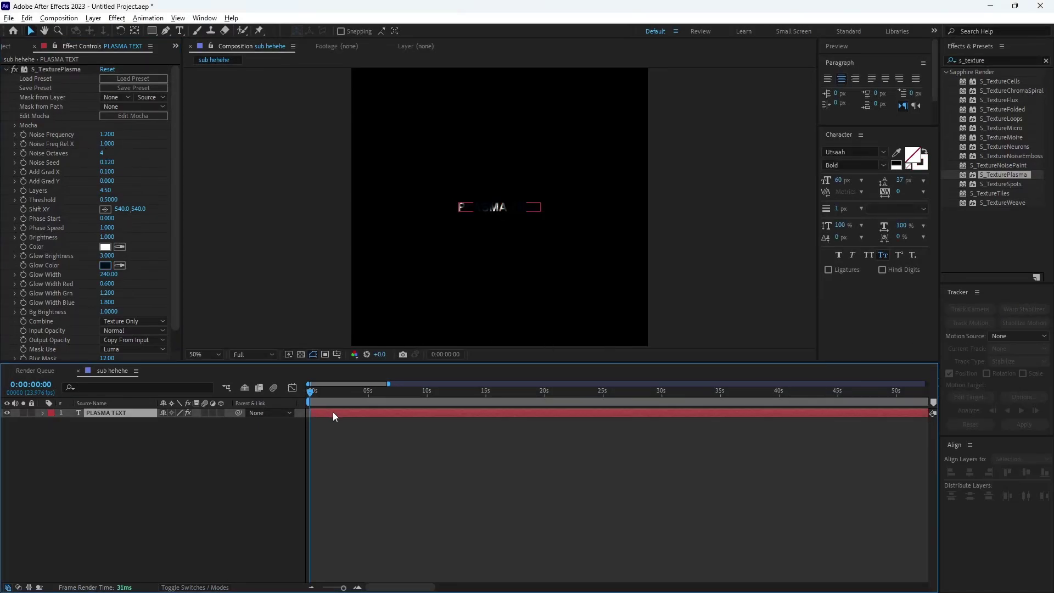
pyautogui.hotkey('ctrl', 'd')
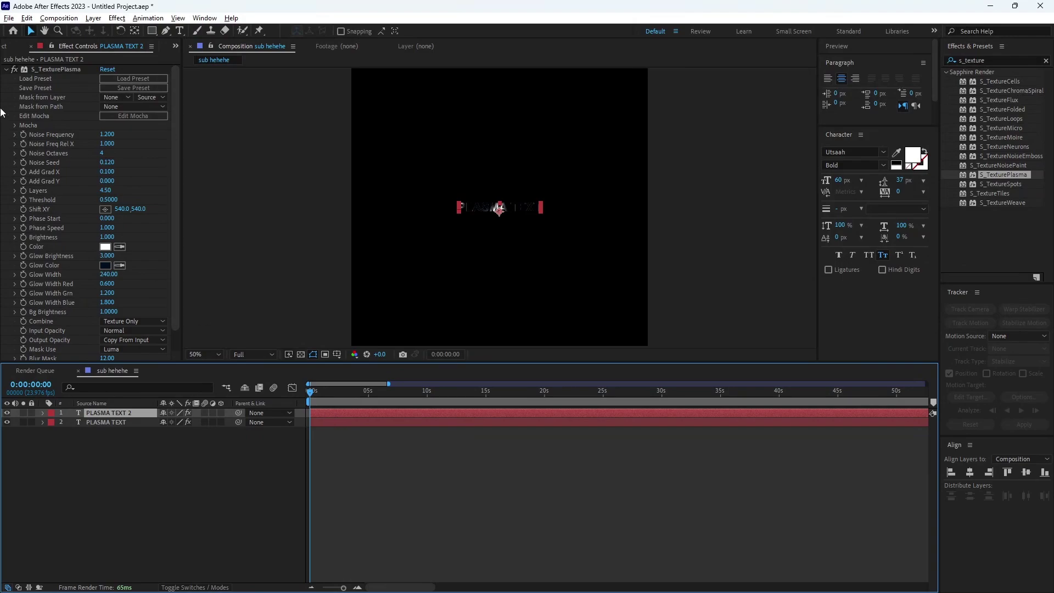
pyautogui.click(54, 77)
pyautogui.press('Delete')
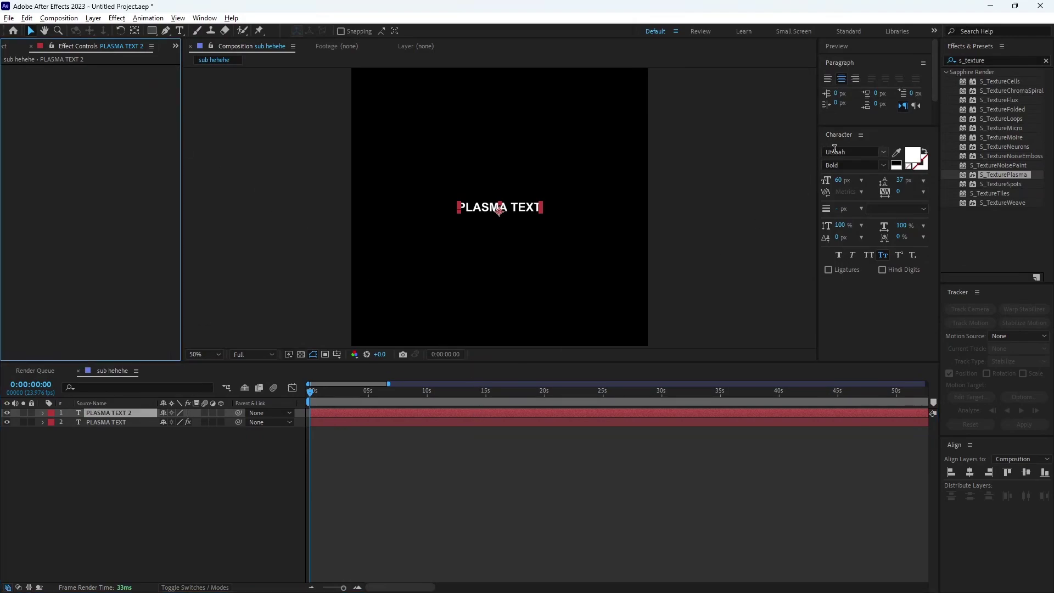
pyautogui.click(926, 154)
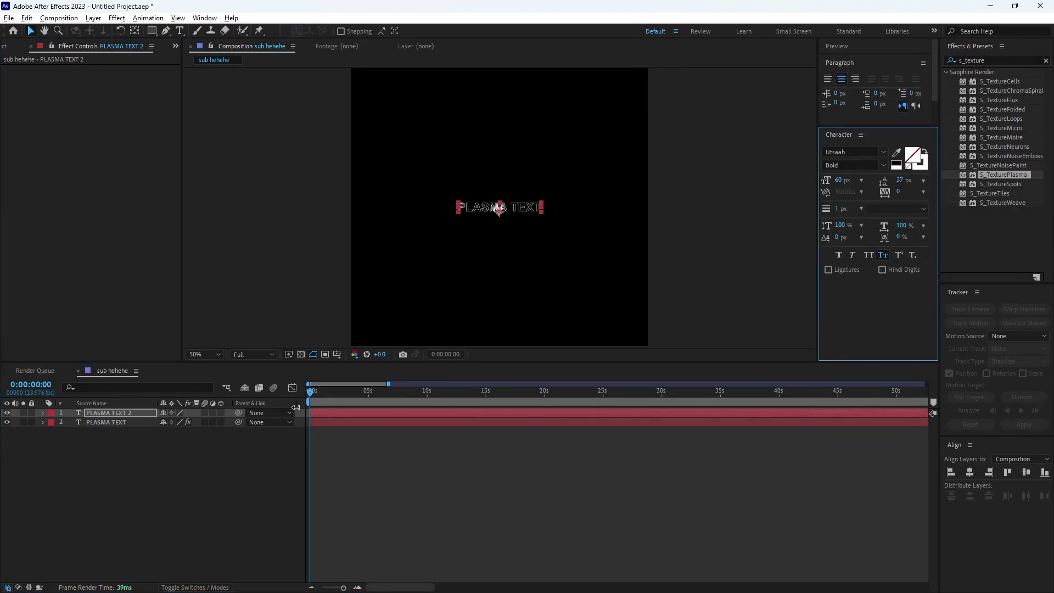
pyautogui.click(268, 456)
pyautogui.press('.')
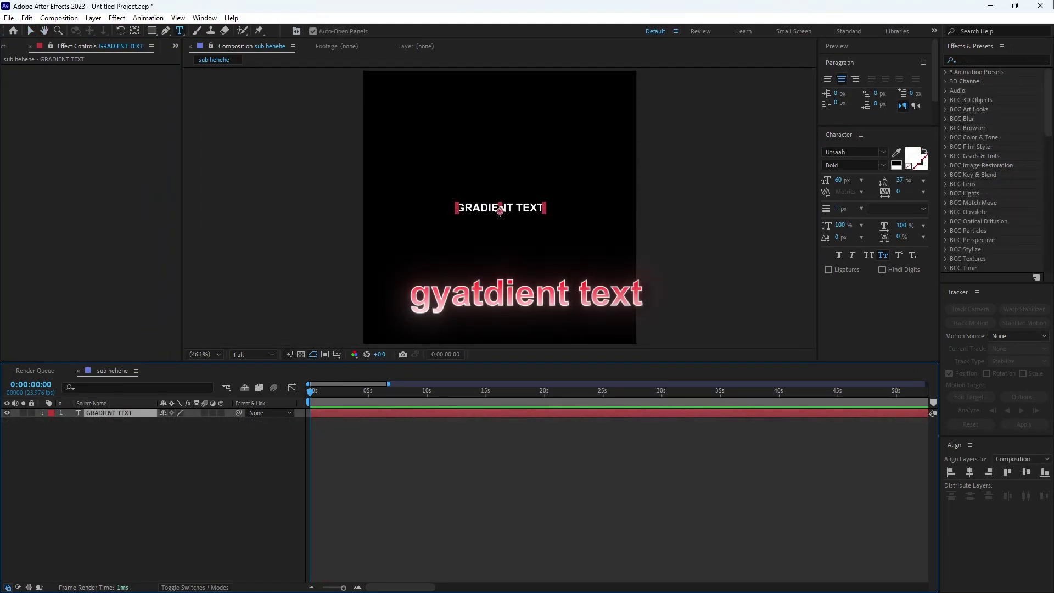
# Find the Gradient Ramp effect and apply it to the GRADIENT TEXT layer
pyautogui.click(971, 61)
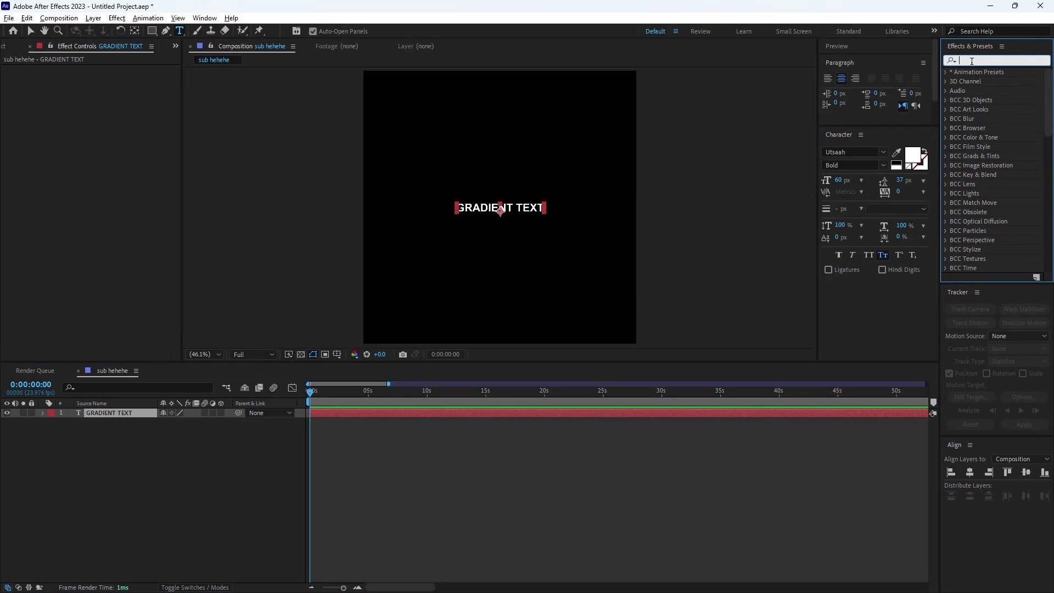
pyautogui.write('gradien')
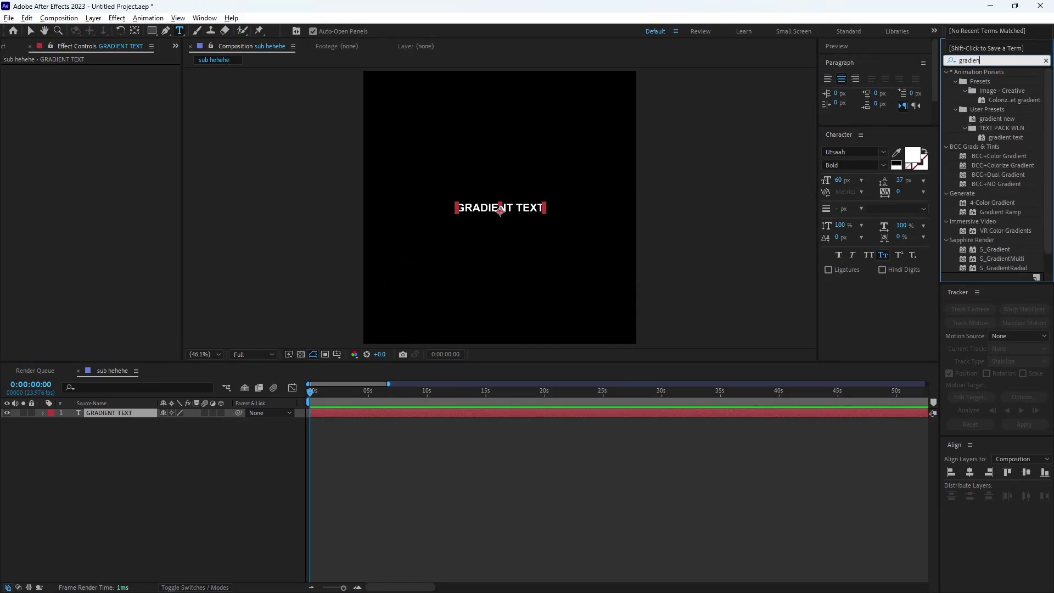
pyautogui.write('t r')
pyautogui.moveTo(996, 84); pyautogui.dragTo(340, 413)
pyautogui.click(443, 420)
pyautogui.click(311, 345)
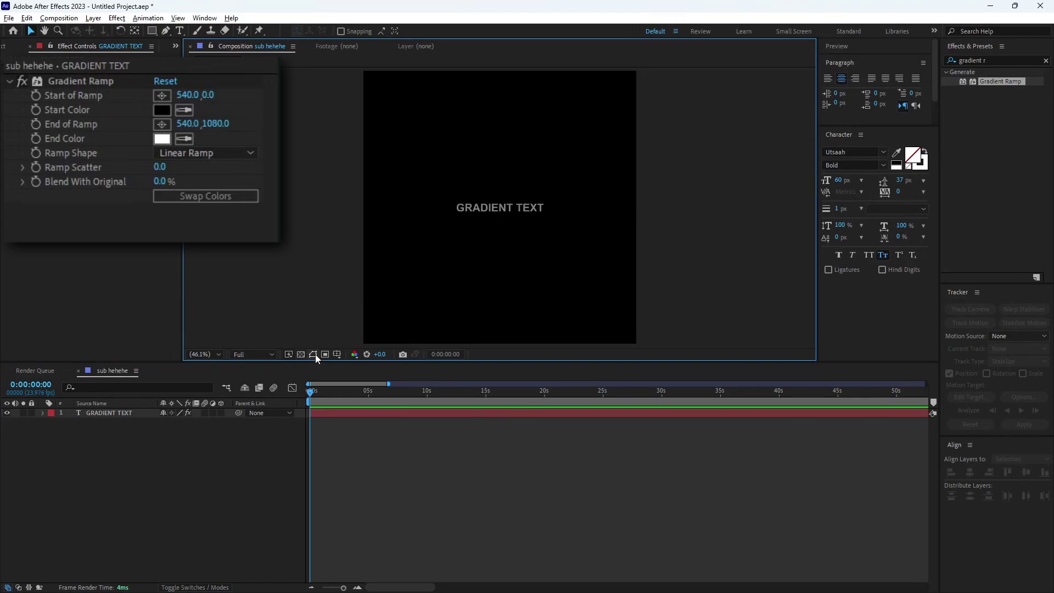
# Set the Gradient Ramp start to 540, 502 and end to 540, 579, with a red (FF0000) start color
pyautogui.moveTo(204, 94); pyautogui.dragTo(450, 94)
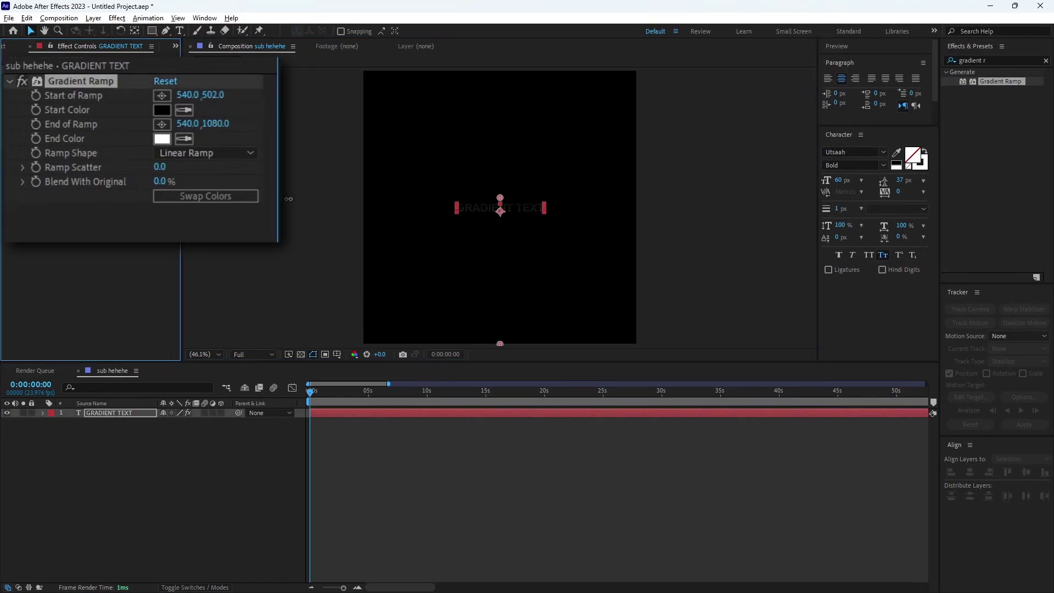
pyautogui.moveTo(214, 123); pyautogui.dragTo(157, 116)
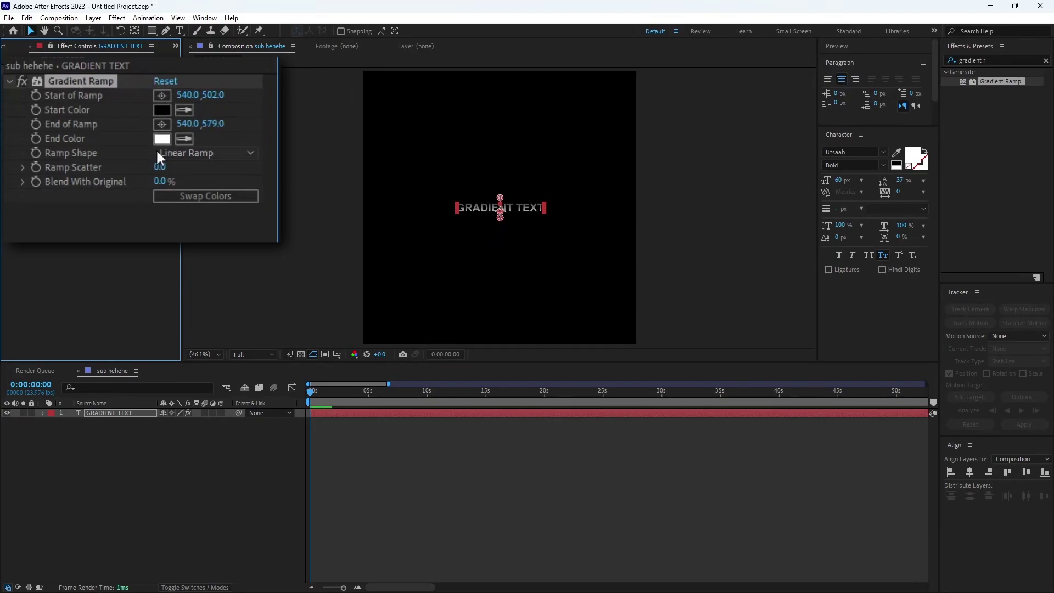
pyautogui.click(162, 110)
pyautogui.click(882, 337)
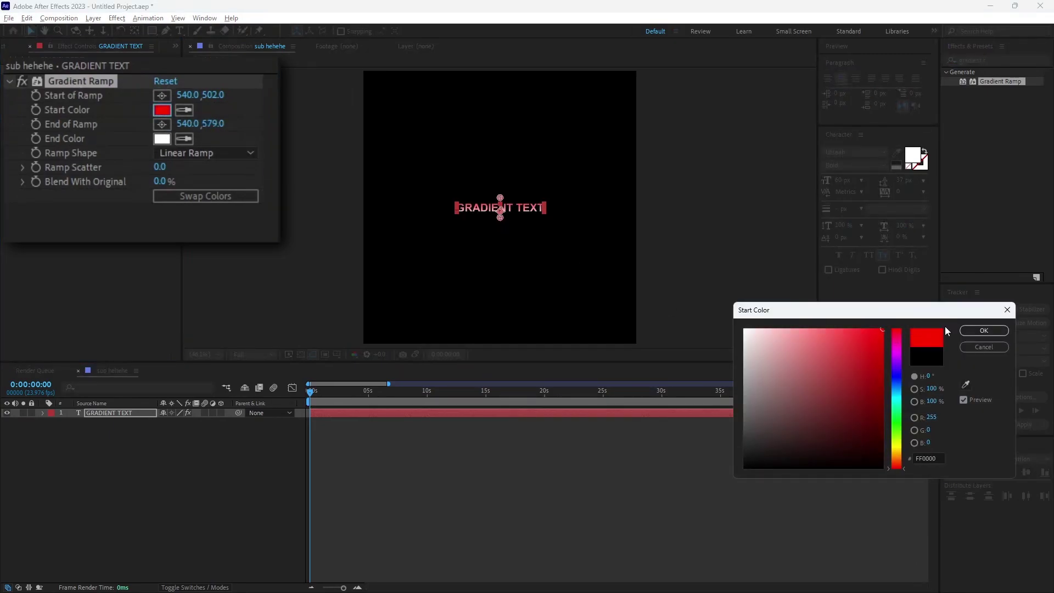
pyautogui.click(983, 330)
# Tighten the gradient around the text by setting Start of Ramp to 540, 521 and End of Ramp to 540, 568
pyautogui.scroll(2, 525, 204)
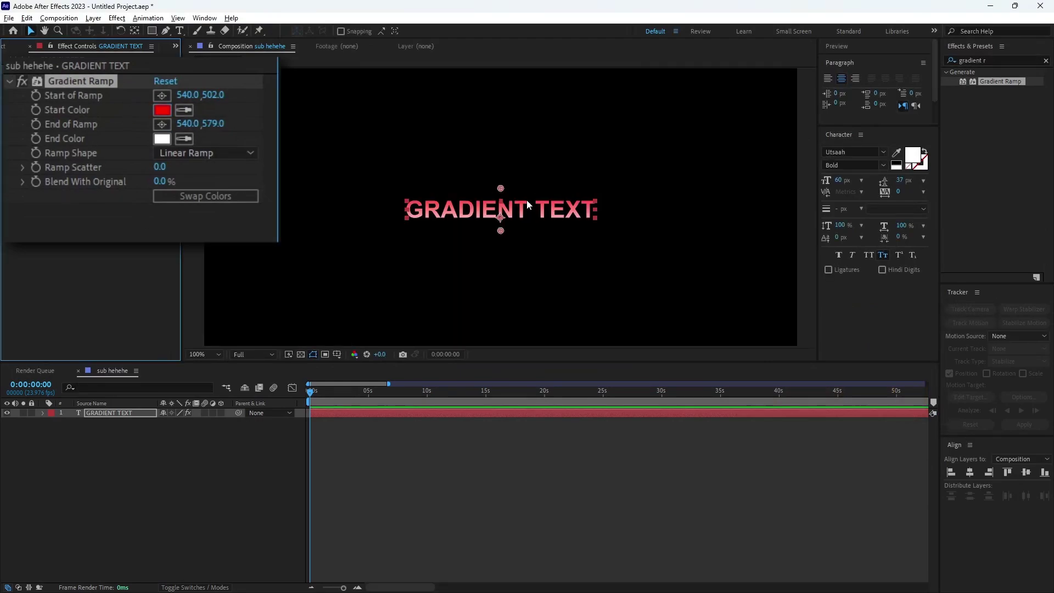
pyautogui.moveTo(213, 95); pyautogui.dragTo(206, 130)
pyautogui.click(421, 454)
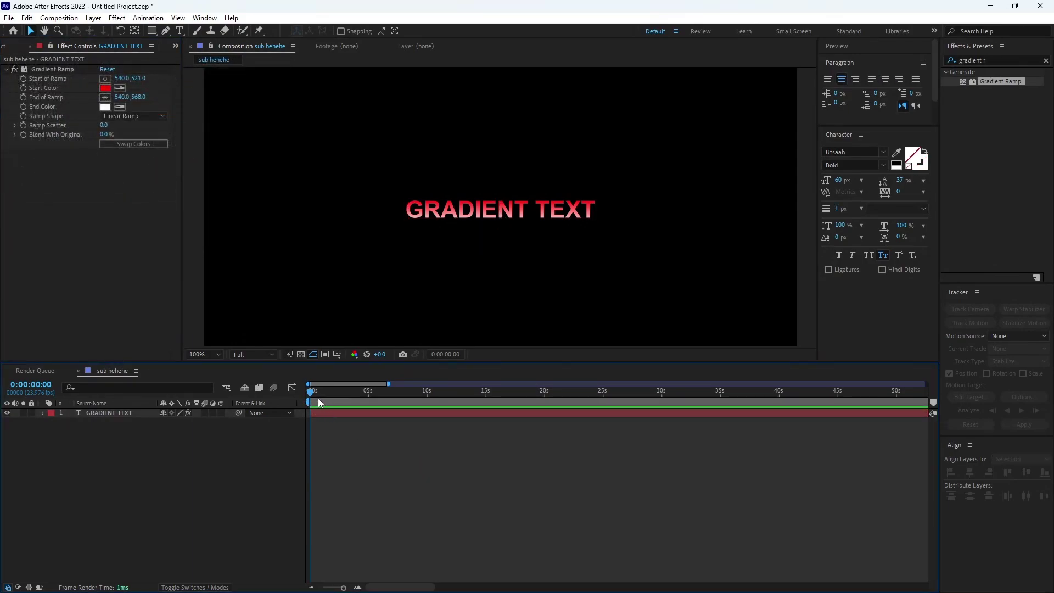
# Duplicate the GRADIENT TEXT layer and turn the copy into a plain white 1 px outline without fill or Gradient Ramp
pyautogui.click(326, 416)
pyautogui.hotkey('ctrl', 'd')
pyautogui.click(45, 68)
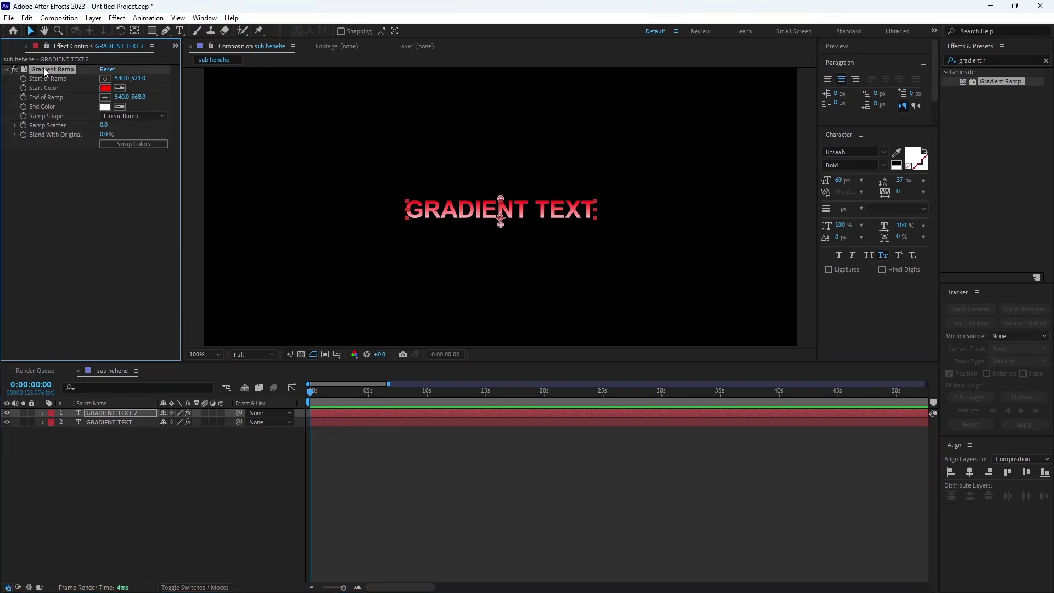
pyautogui.press('Delete')
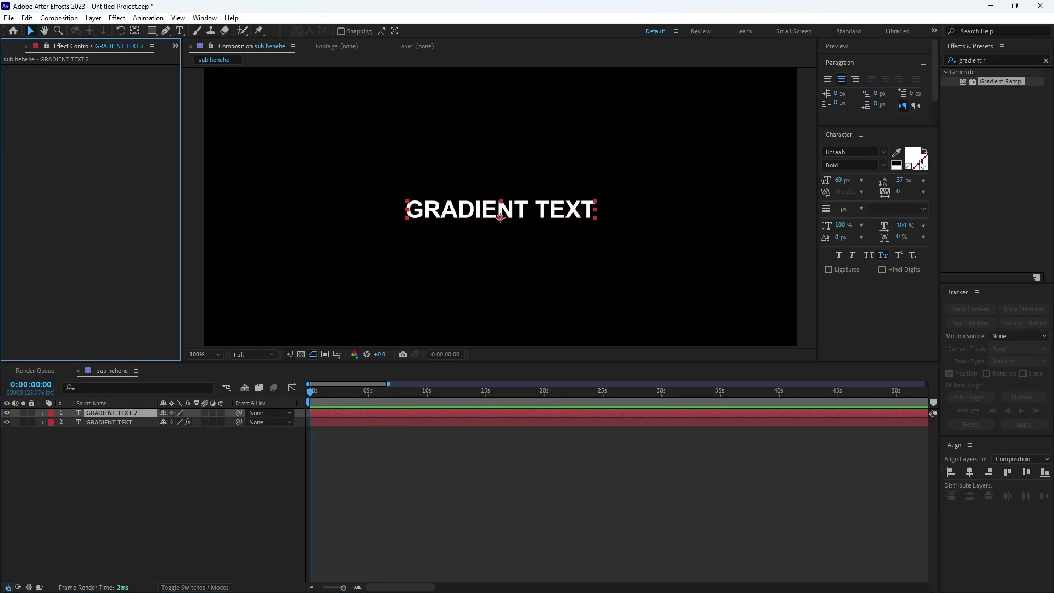
pyautogui.hotkey('ctrl', 'z')
pyautogui.click(323, 500)
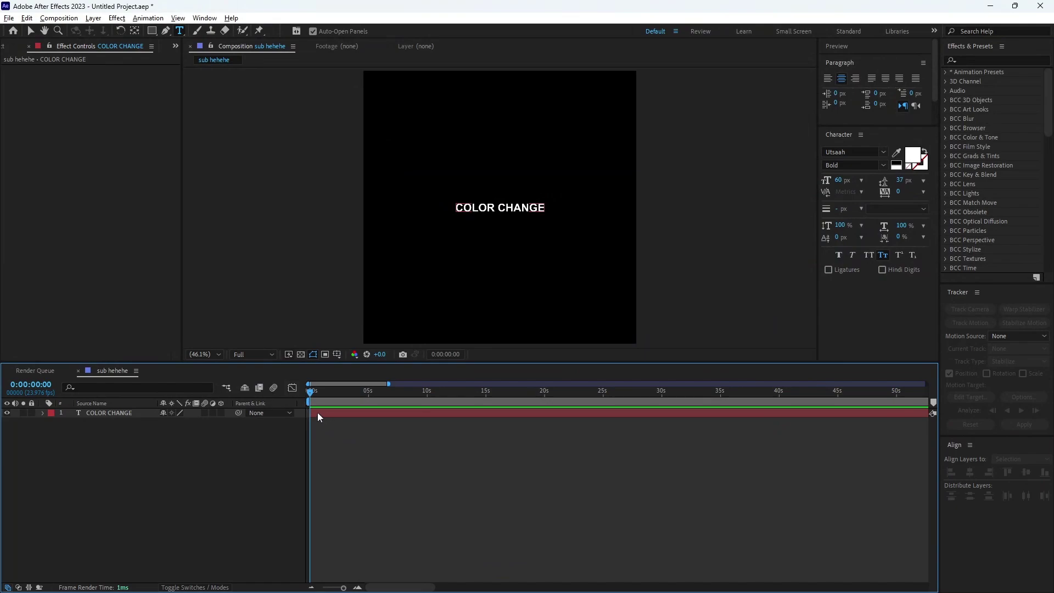
# Add a Fill Color text animator to the COLOR CHANGE layer
pyautogui.click(317, 413)
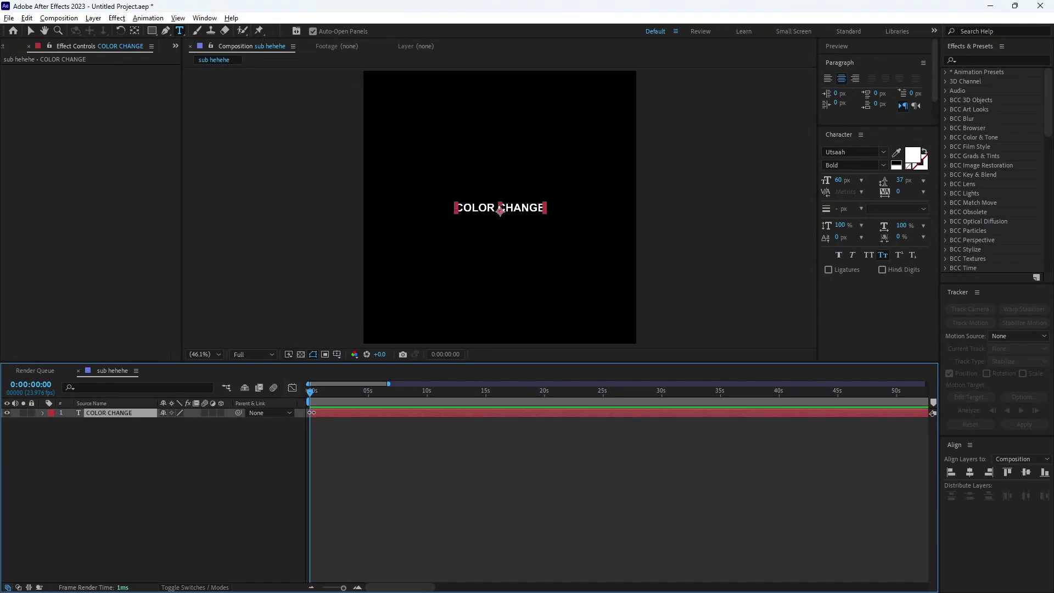
pyautogui.click(43, 413)
pyautogui.click(225, 423)
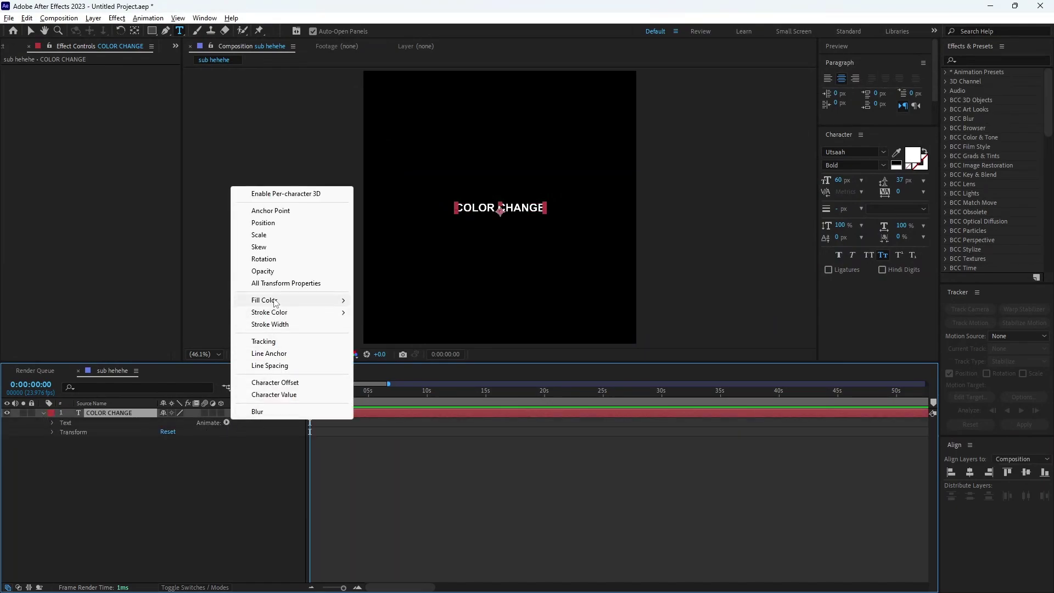
pyautogui.moveTo(328, 302)
pyautogui.click(377, 301)
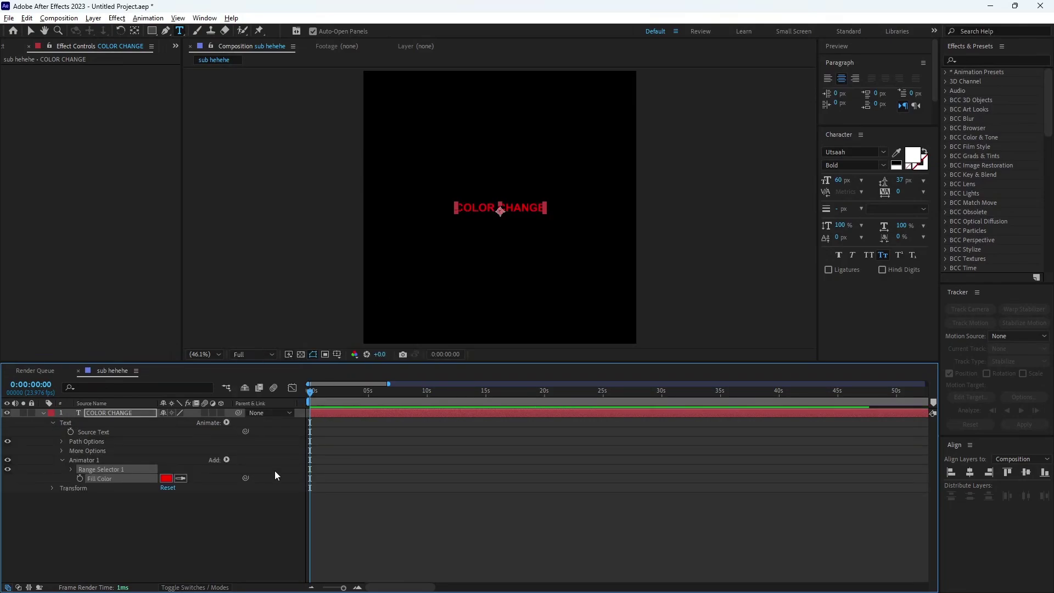
# Keyframe the animator's Fill Color from white at the start to red at about one second, and preview the change
pyautogui.click(360, 587)
pyautogui.click(360, 587)
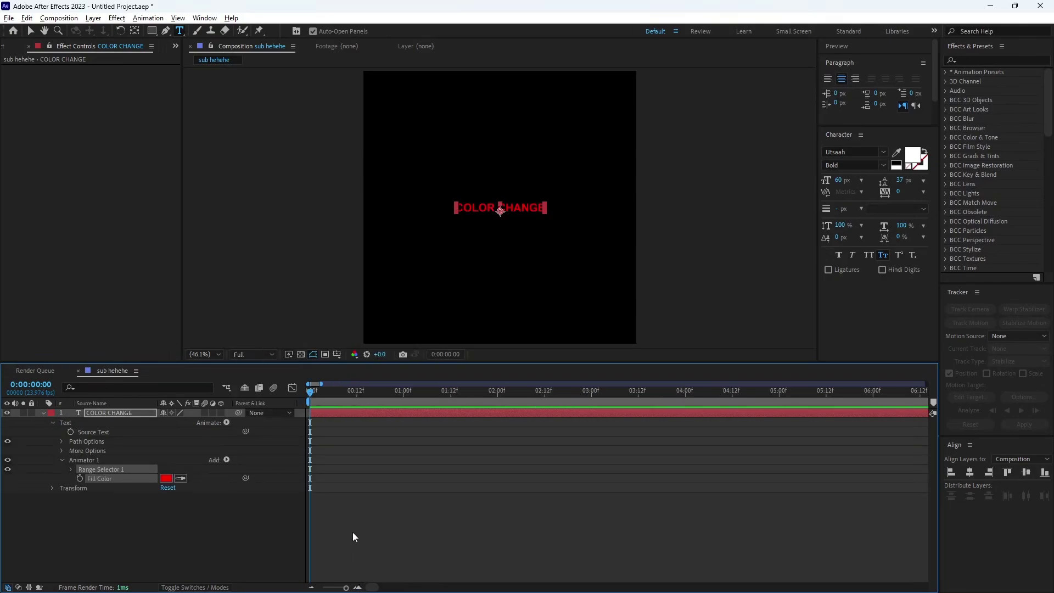
pyautogui.click(311, 587)
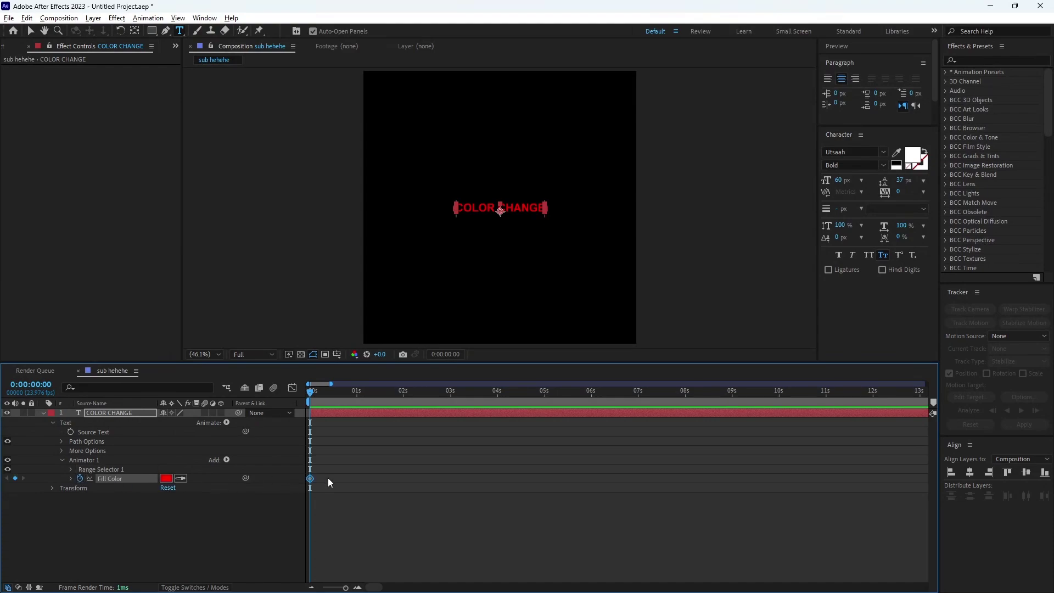
pyautogui.moveTo(310, 478); pyautogui.dragTo(362, 479)
pyautogui.click(166, 478)
pyautogui.moveTo(771, 343); pyautogui.dragTo(743, 329)
pyautogui.click(982, 330)
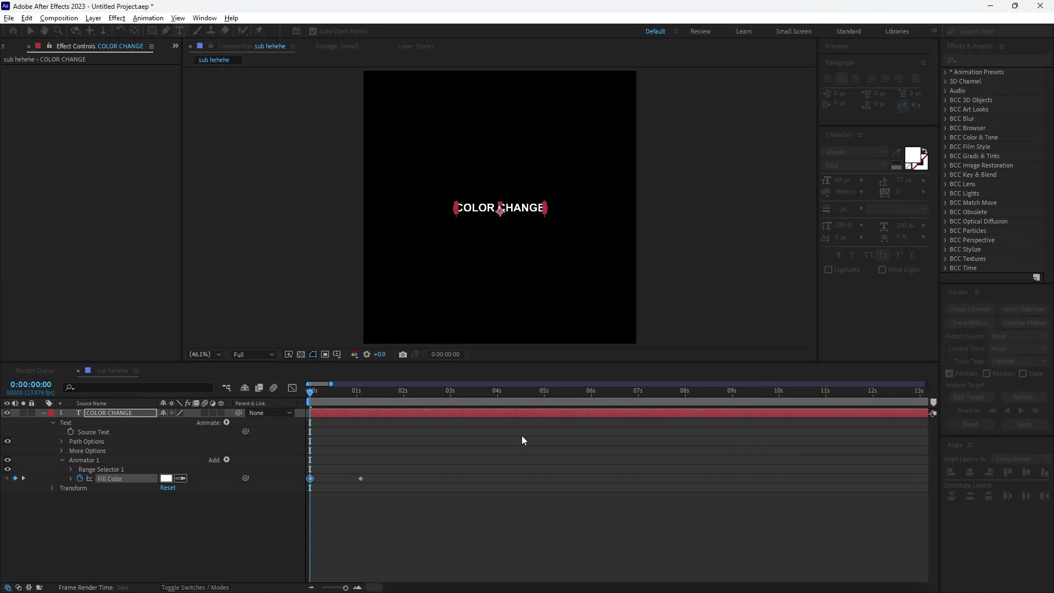
pyautogui.press('space')
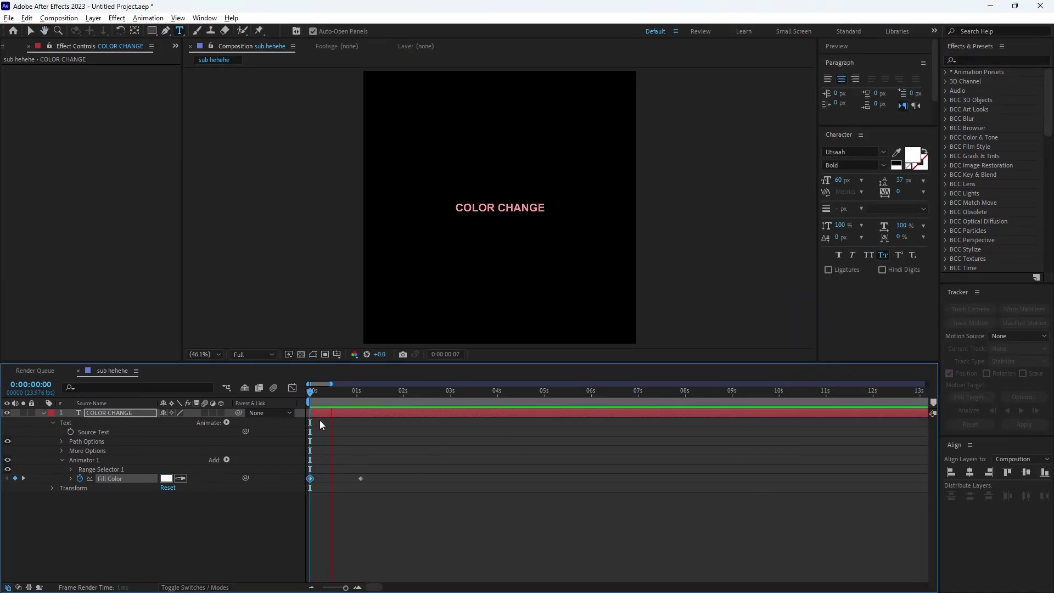
pyautogui.press('space')
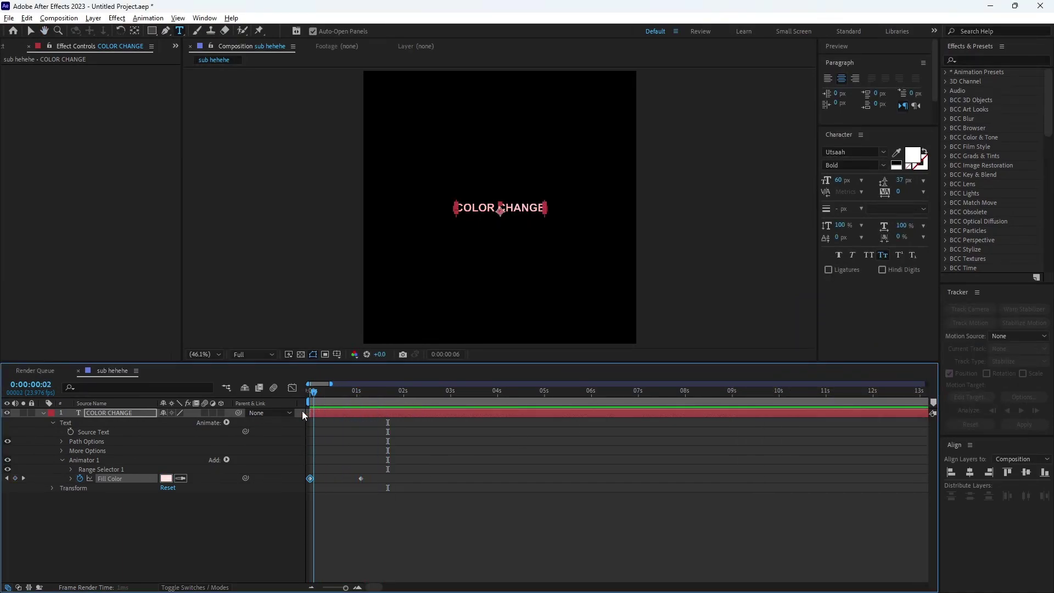